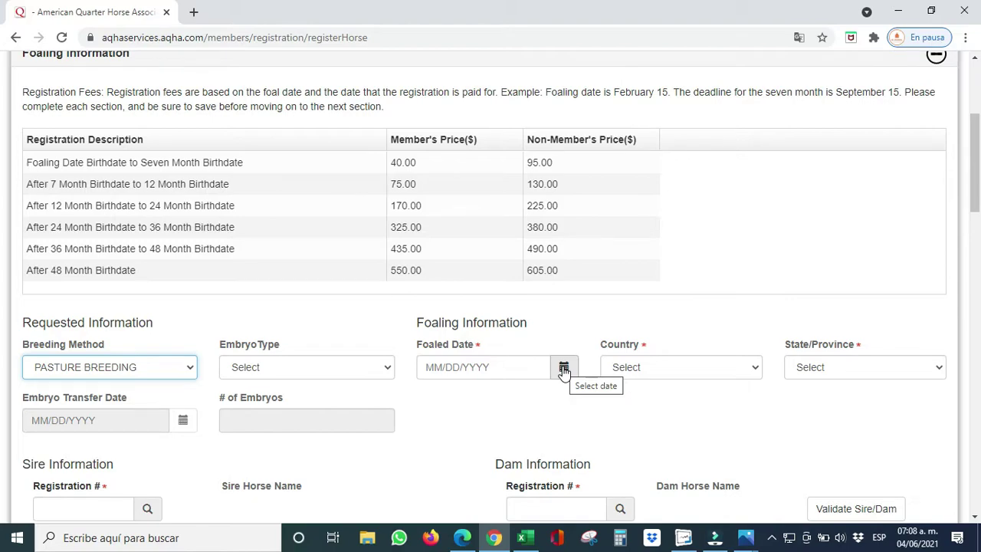
Step: Check the foal's birth date in the Excel sheet and set the Foaled Date to 05/05/2021 in the registration form
click(563, 368)
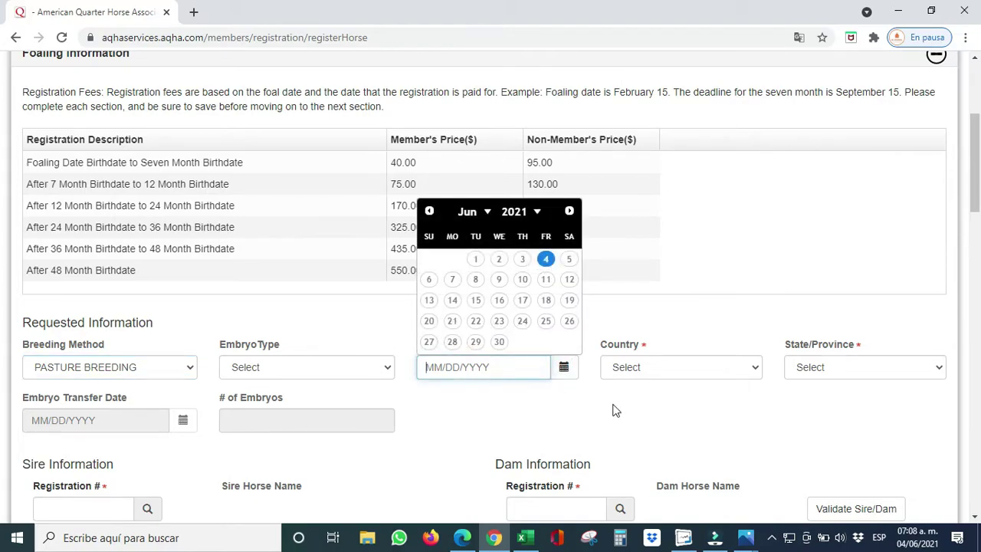
click(527, 539)
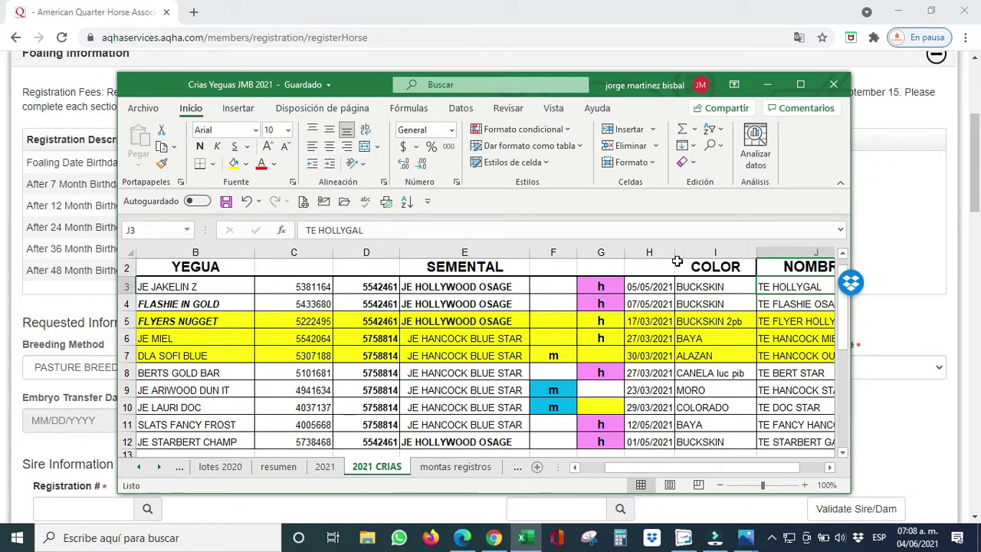
click(767, 84)
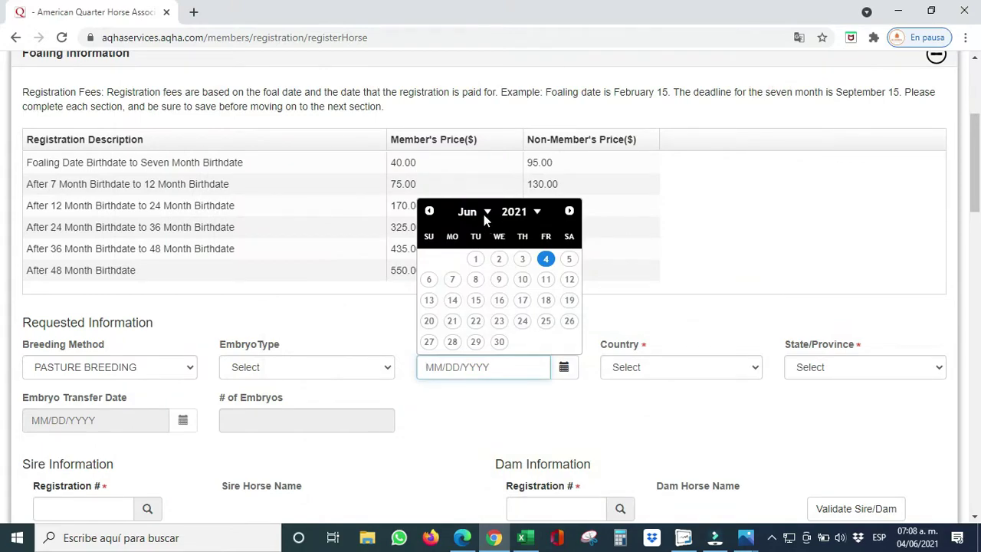
click(483, 217)
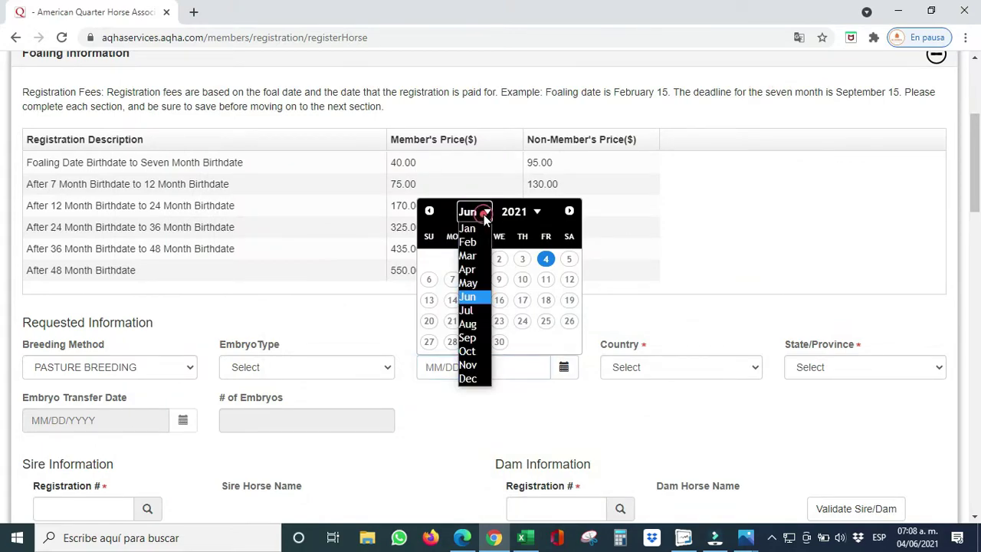
click(469, 283)
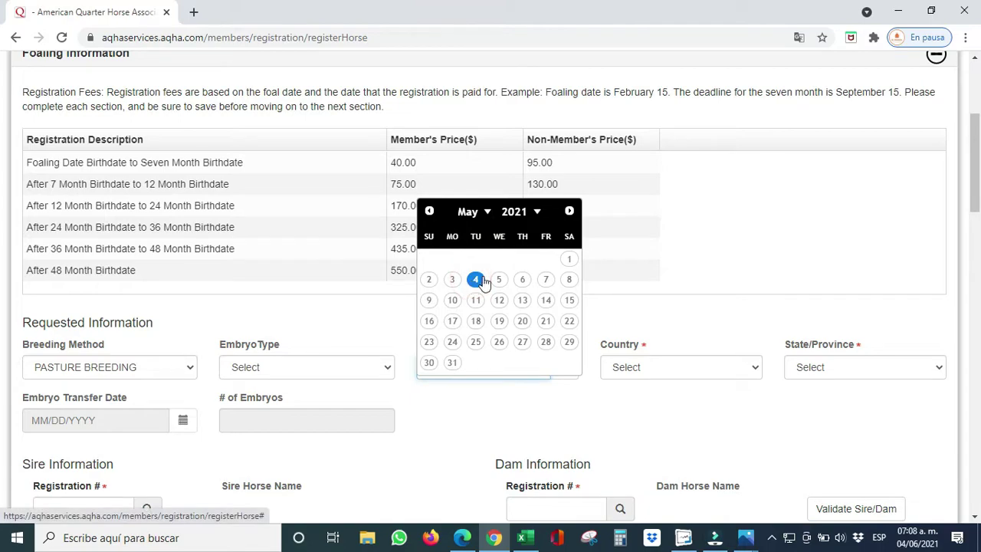
click(500, 280)
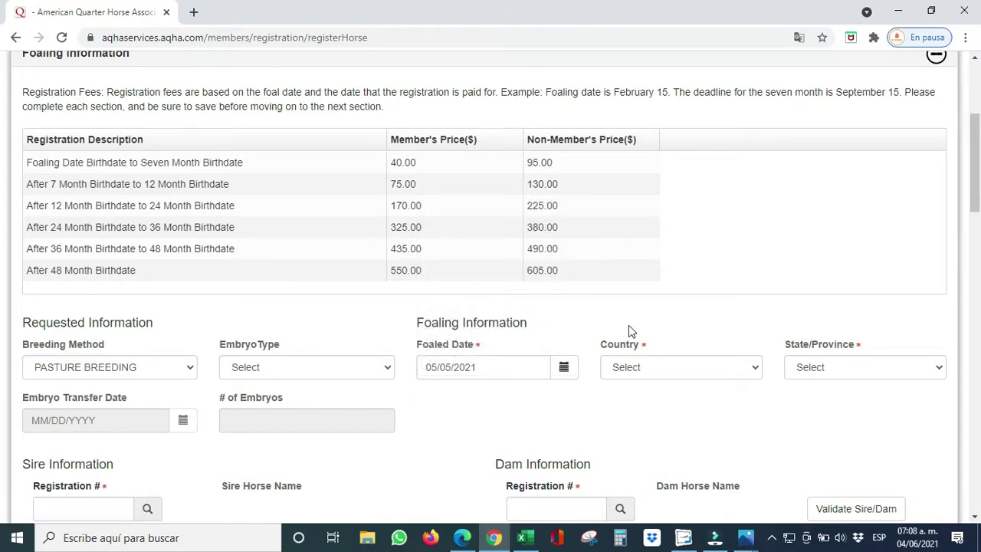
Step: Set the foaling country to MEXICO and the state/province to JALISCO
click(756, 370)
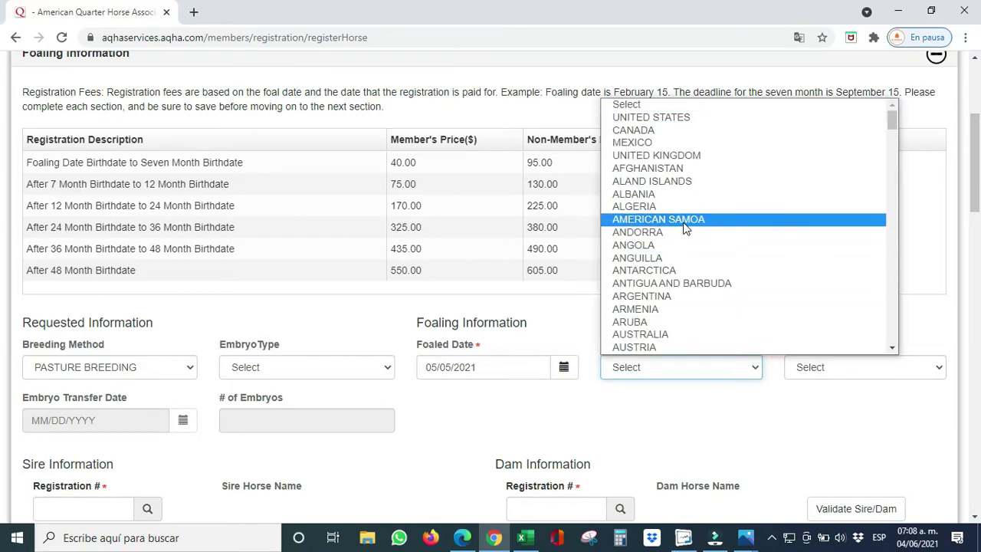
click(679, 142)
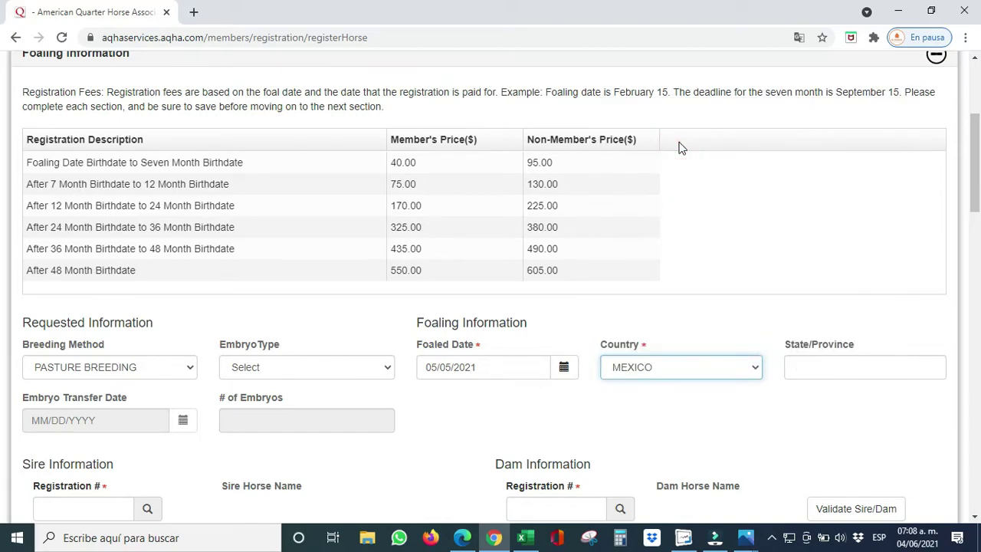
click(803, 363)
click(802, 399)
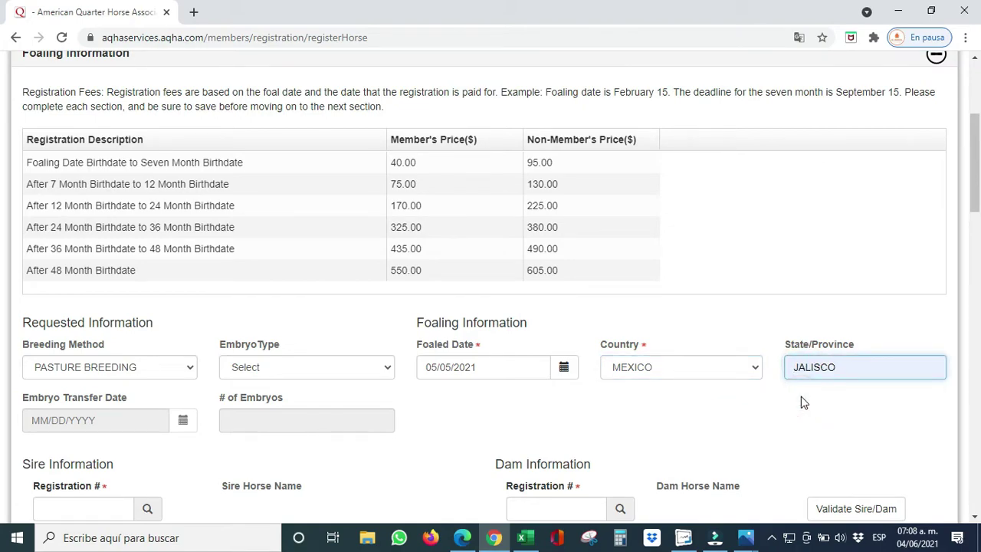
Step: Copy the sire's registration number from cell D3 of the Excel sheet into the Sire Information registration field and look up the horse
scroll(803, 402, down, 2)
scroll(804, 402, down, 1)
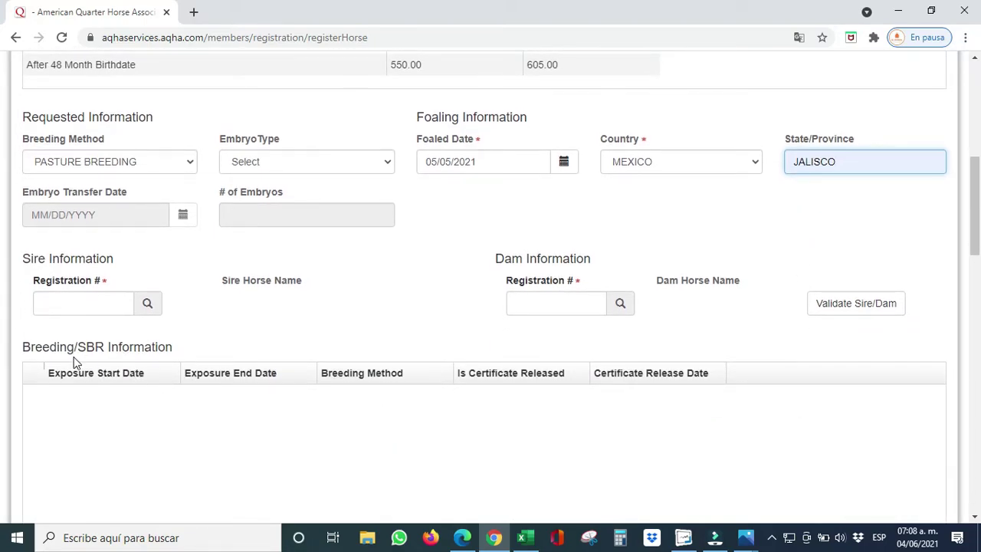
click(55, 305)
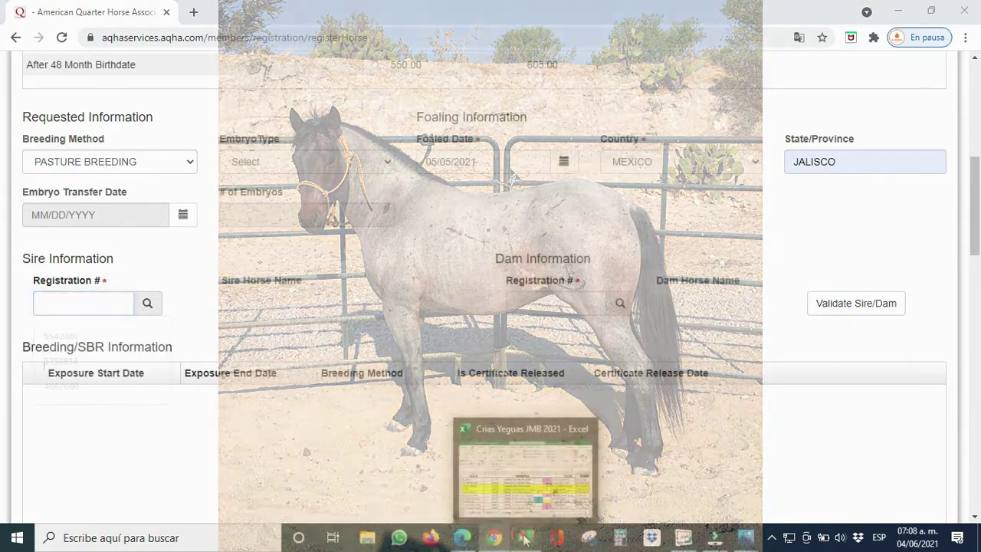
click(525, 538)
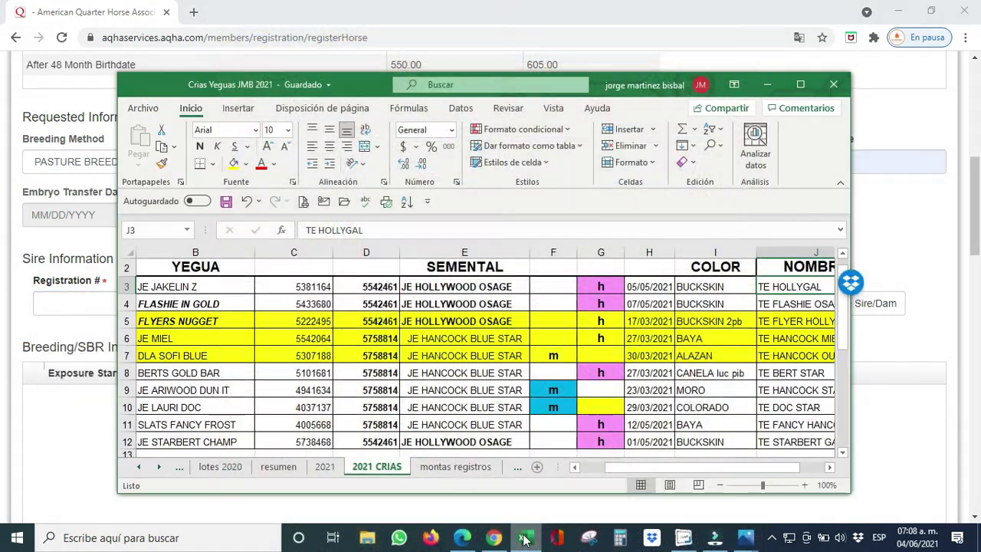
click(375, 288)
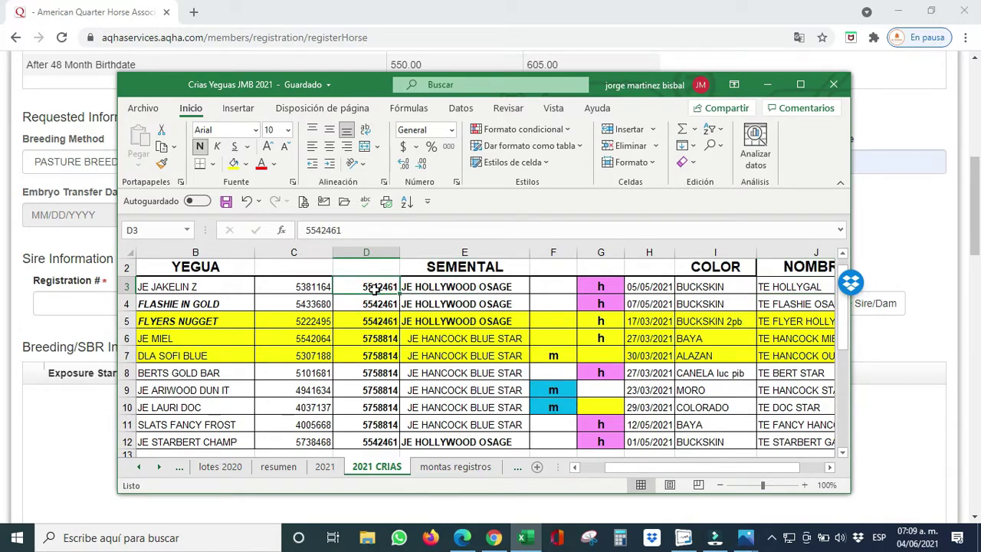
key(ctrl+c)
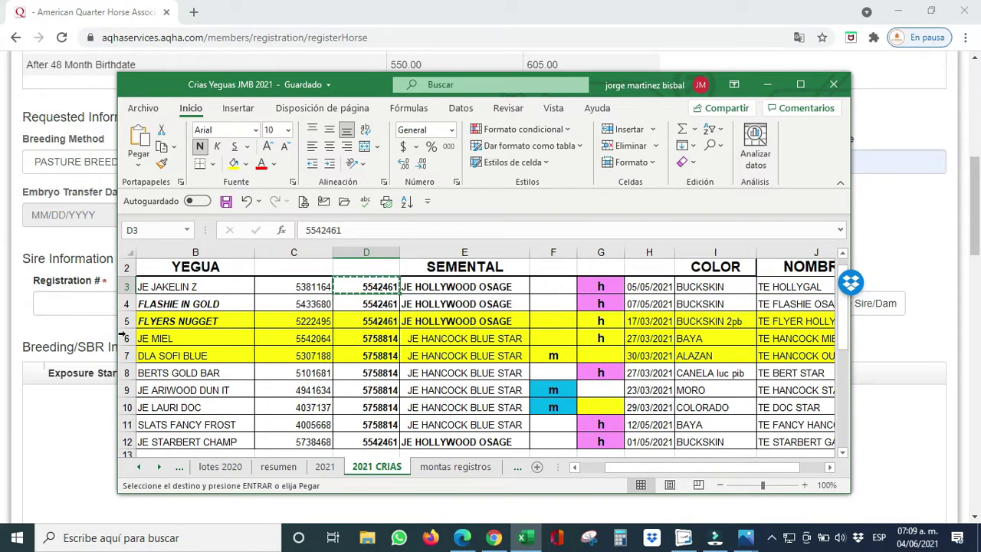
click(70, 310)
click(70, 310)
key(ctrl+v)
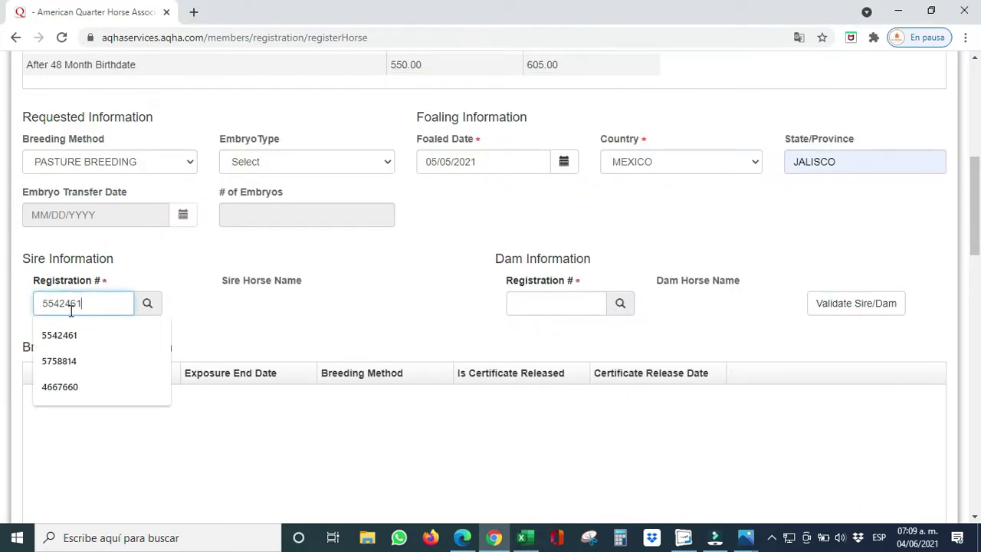
click(148, 304)
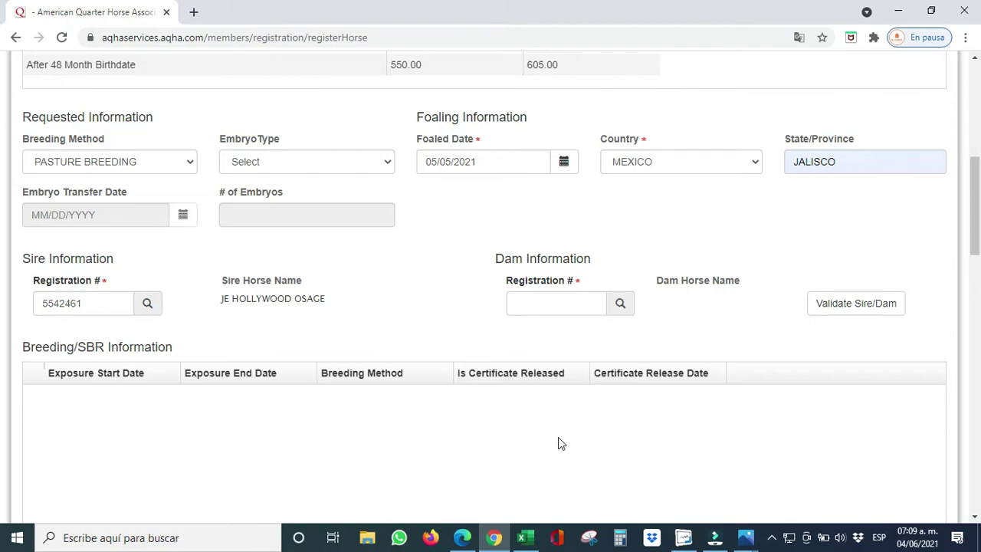
Step: Get the mare's registration number from cell C3 of the Excel sheet, enter it in the Dam Information registration field, and look up the horse
click(525, 537)
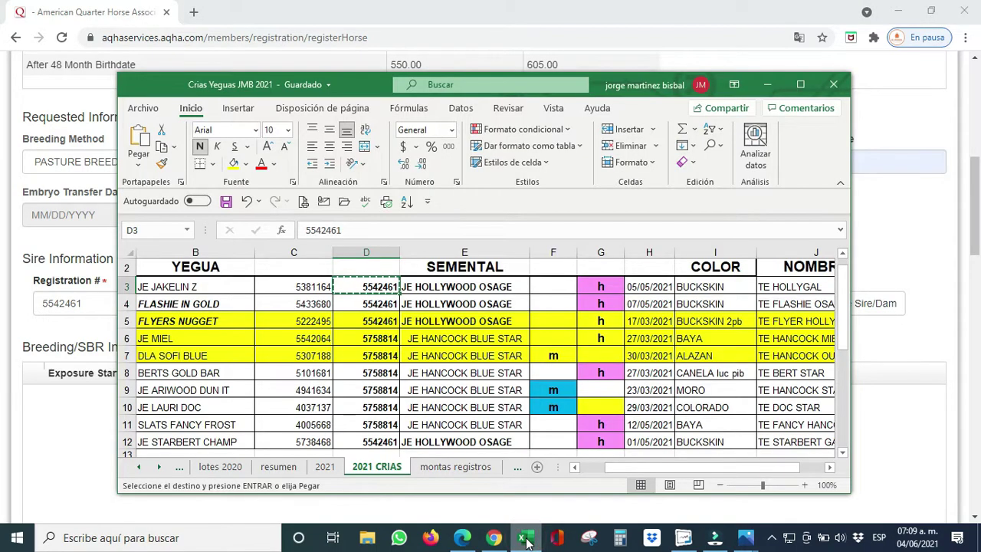
click(280, 286)
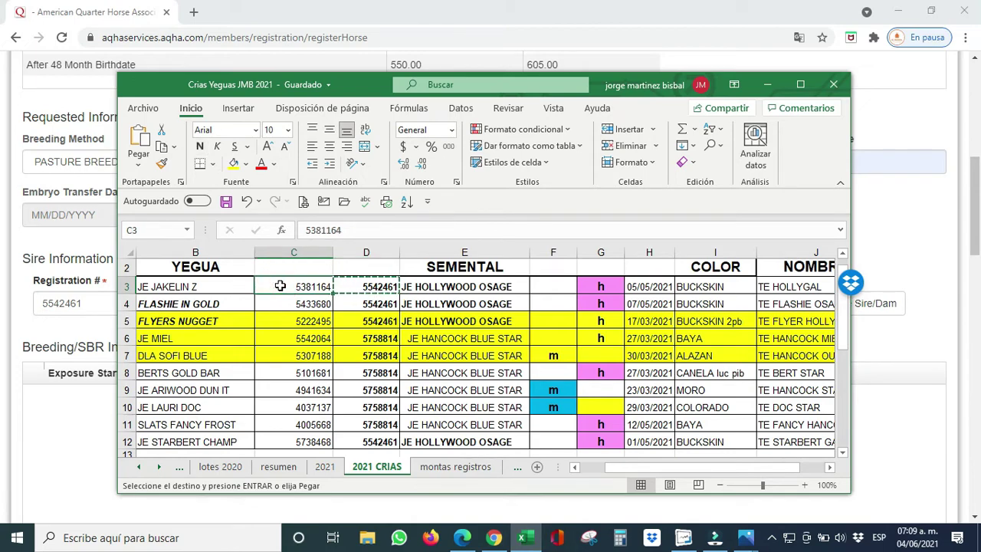
key(ctrl+c)
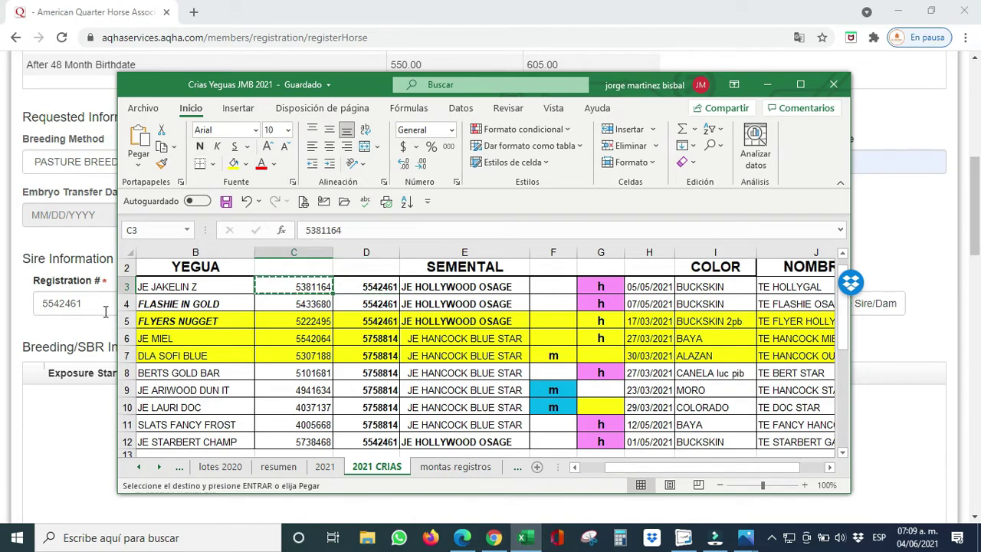
click(102, 325)
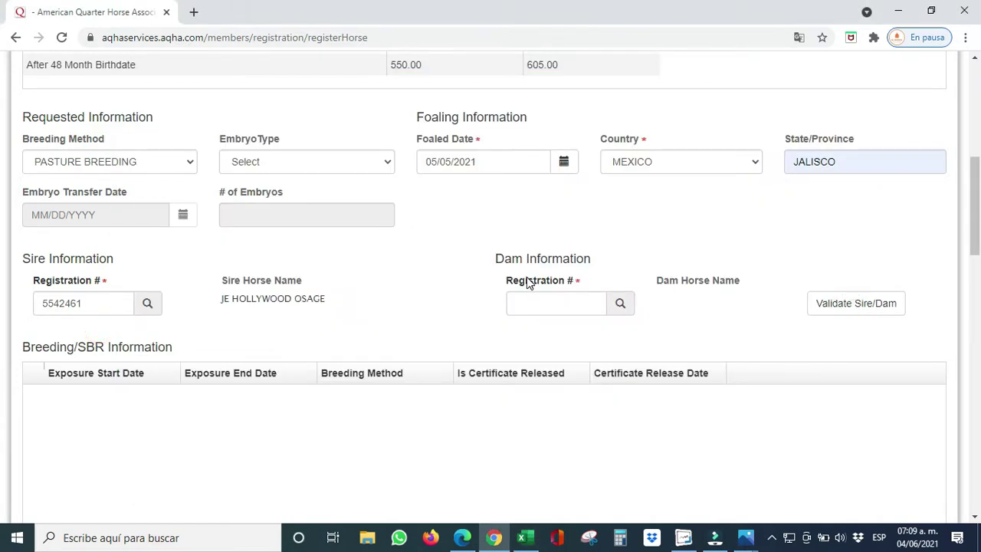
click(525, 302)
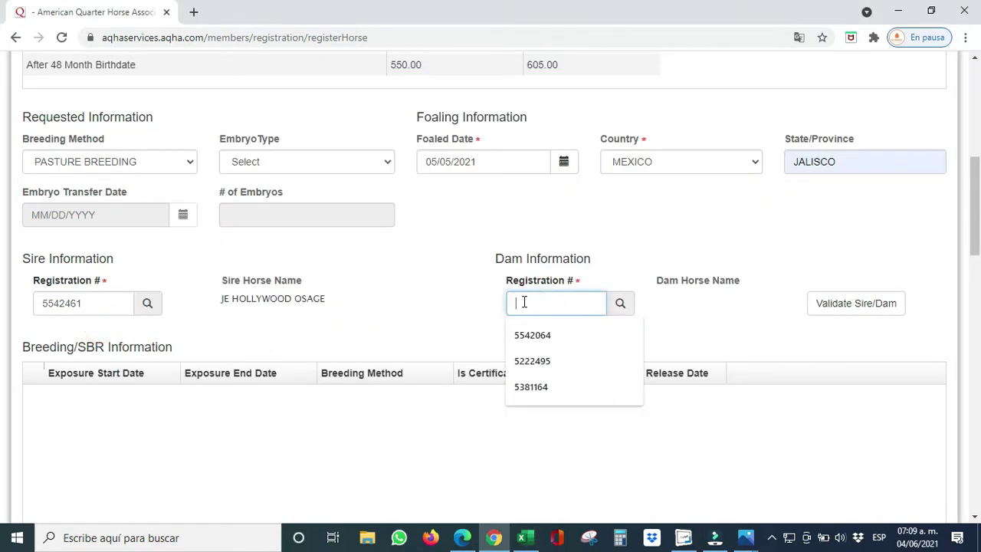
key(Down)
key(Down)
key(Down)
key(Return)
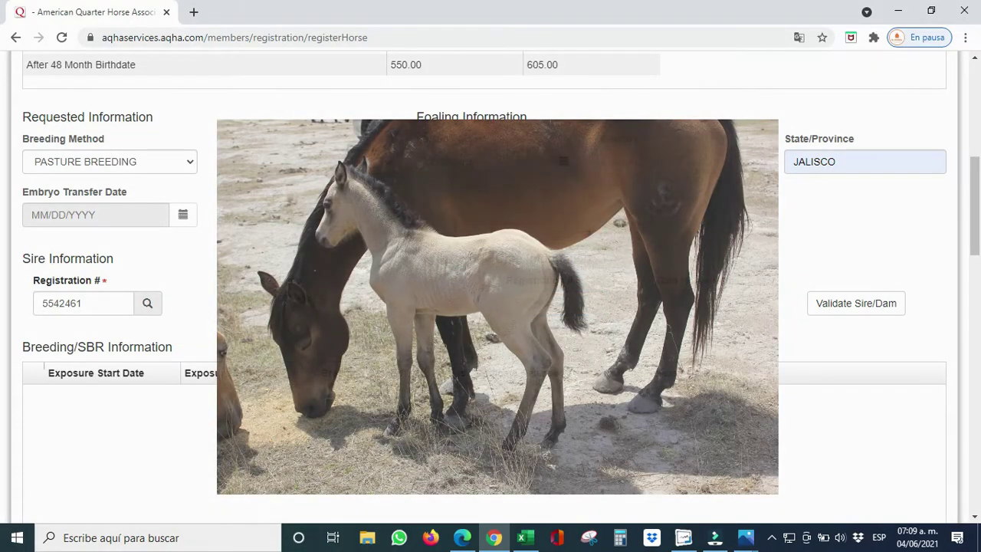
click(619, 304)
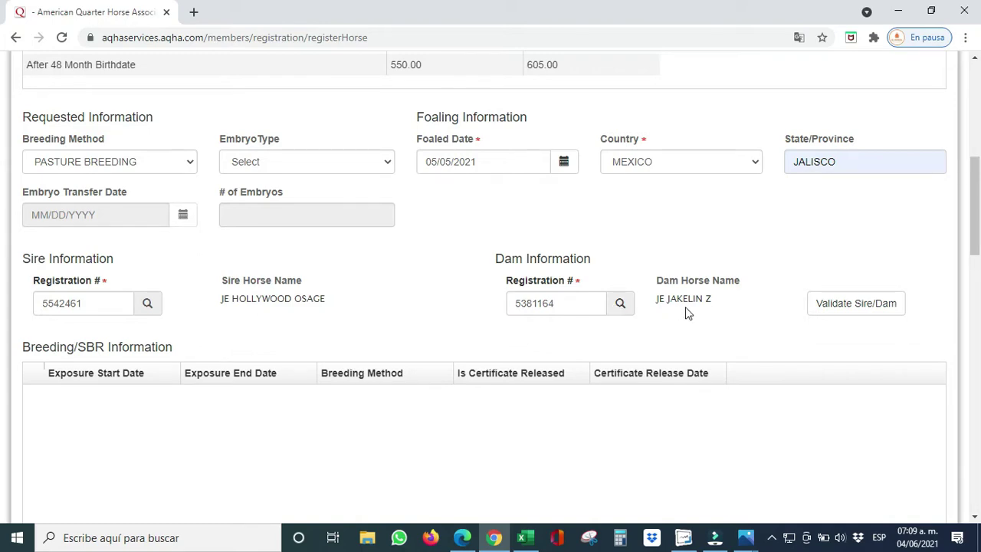
Step: Validate the sire and dam, and select the pasture breeding record with exposure dates 02/01/2020 to 09/01/2020
click(874, 302)
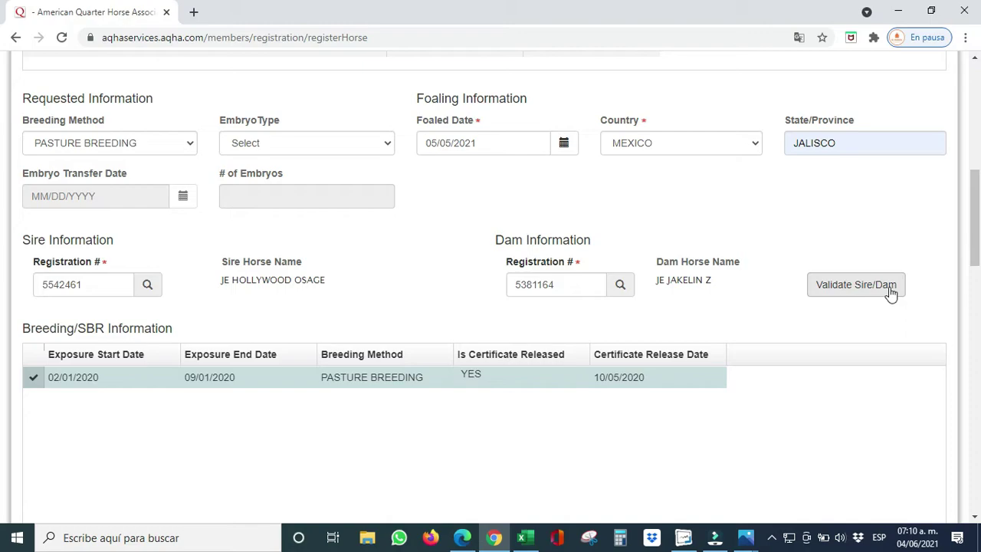
click(890, 293)
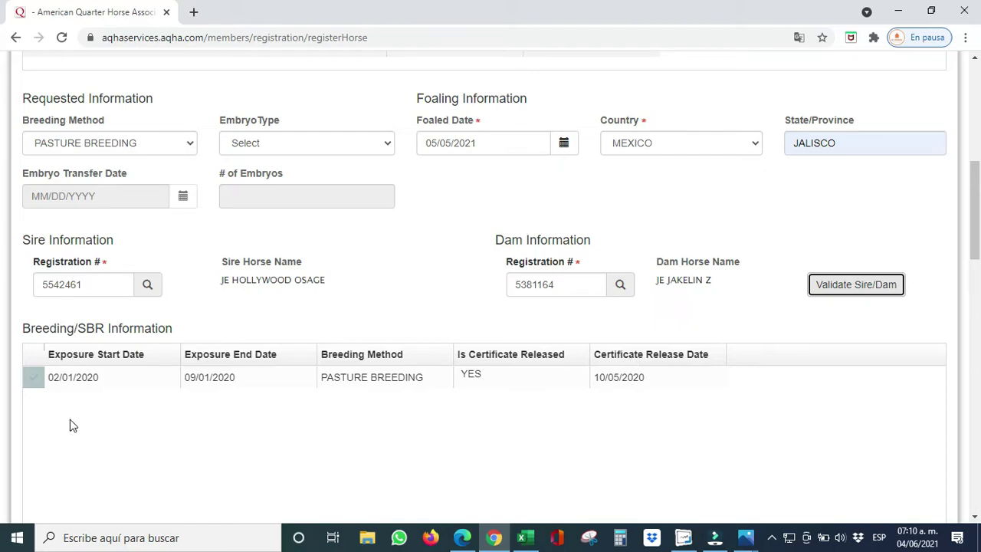
click(32, 383)
Step: Save the Foaling Information section, and collapse it to open the Basic Details section
scroll(32, 384, down, 1)
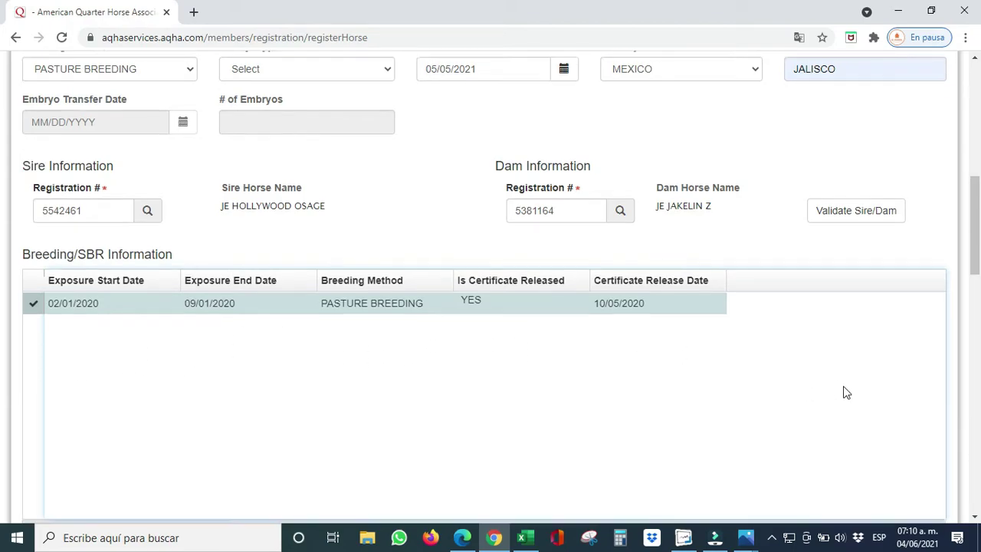
scroll(843, 392, down, 5)
scroll(847, 393, down, 1)
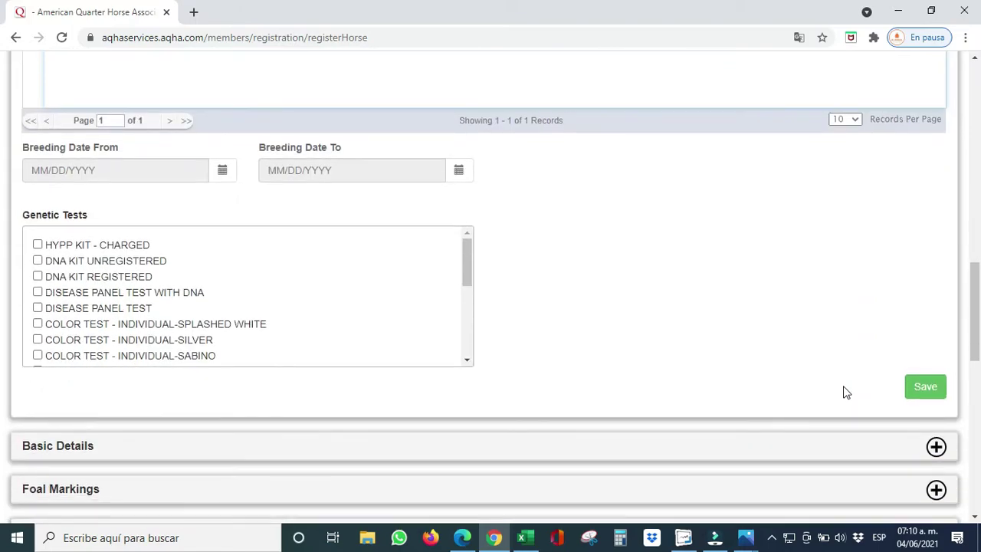
click(930, 388)
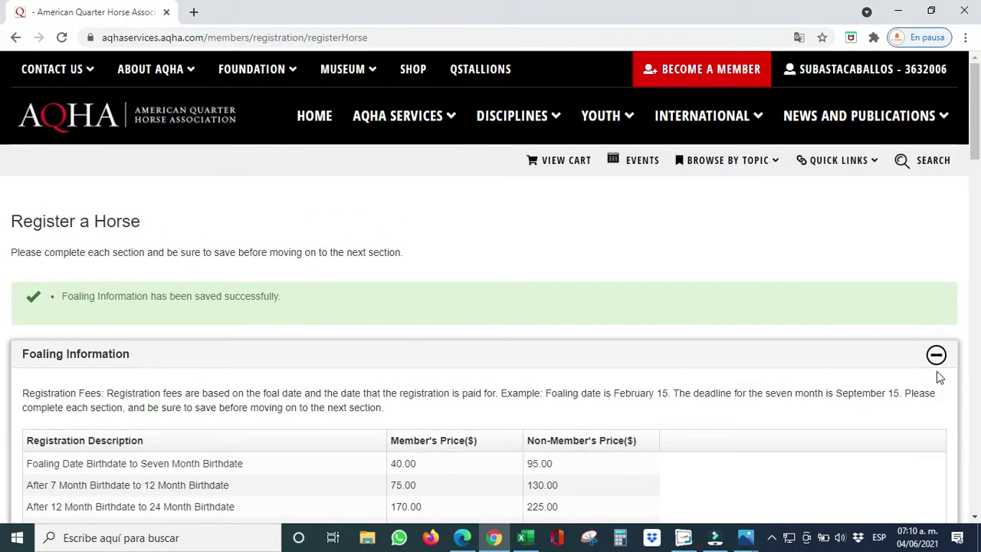
click(935, 354)
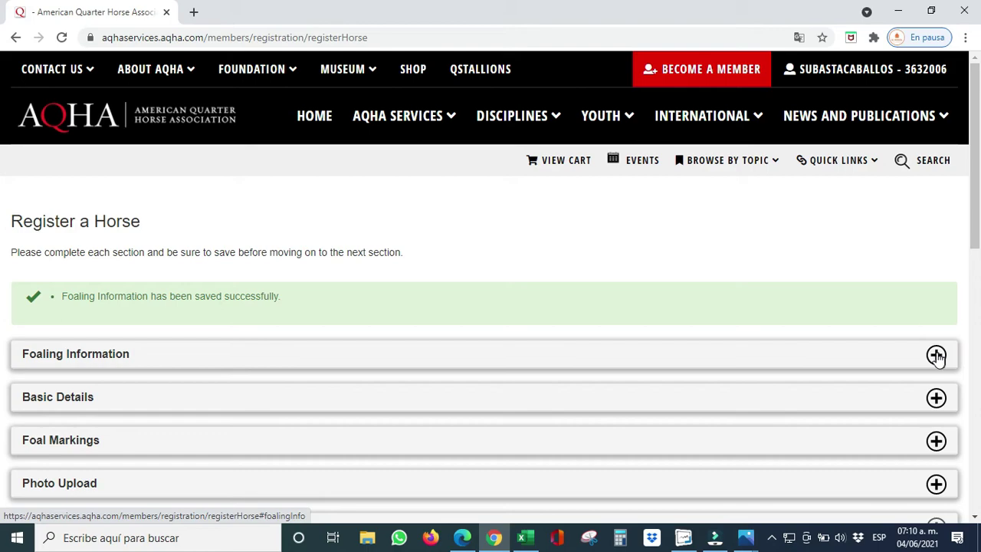
click(935, 400)
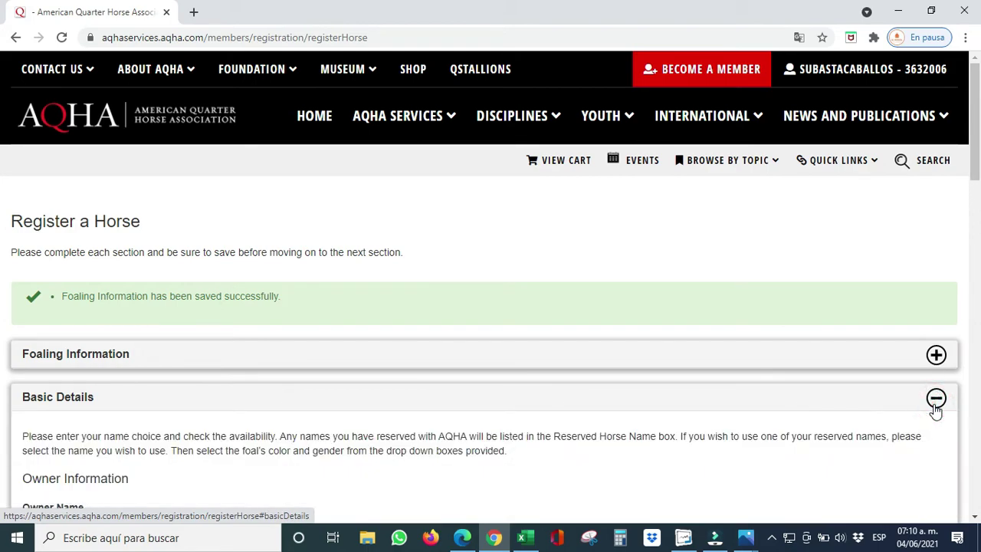
Step: Copy the foal's name TE HOLLYGAL from cell J3 of the Excel sheet into the Horse Name field and check its availability
scroll(934, 410, down, 3)
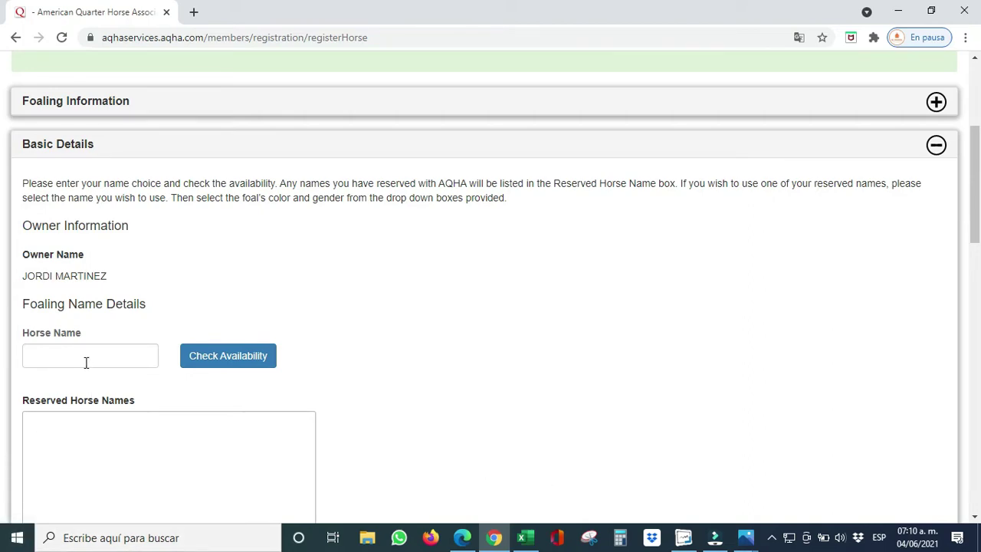
click(85, 357)
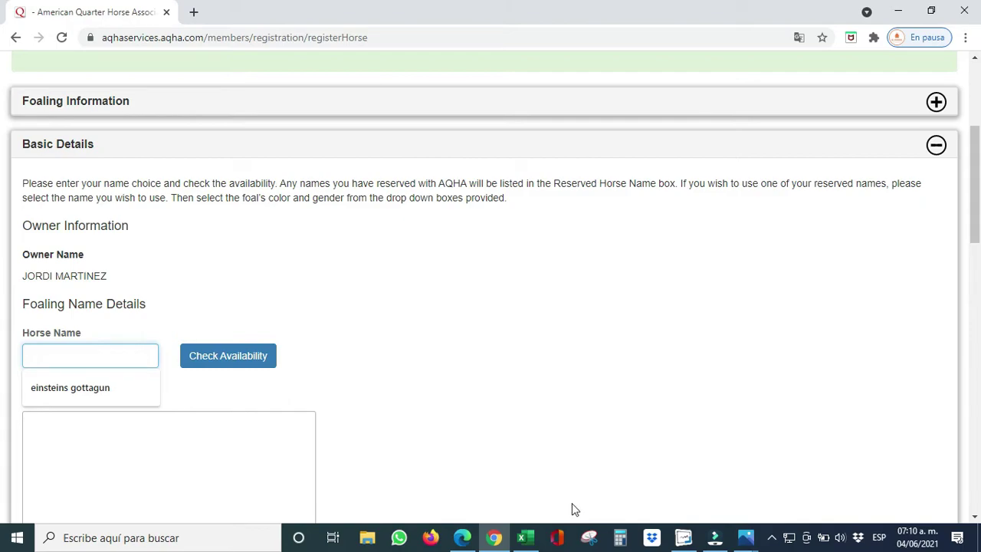
click(534, 540)
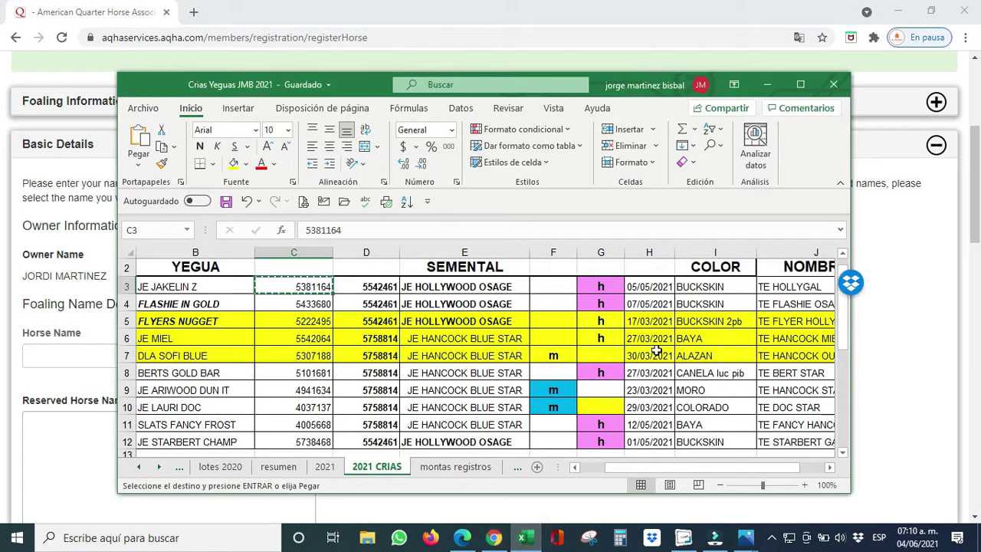
click(770, 289)
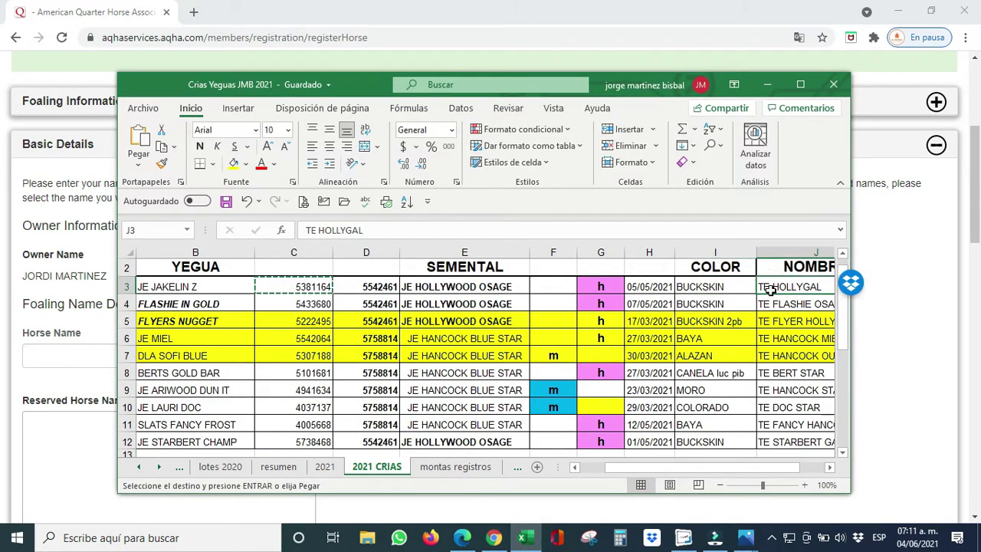
key(ctrl+c)
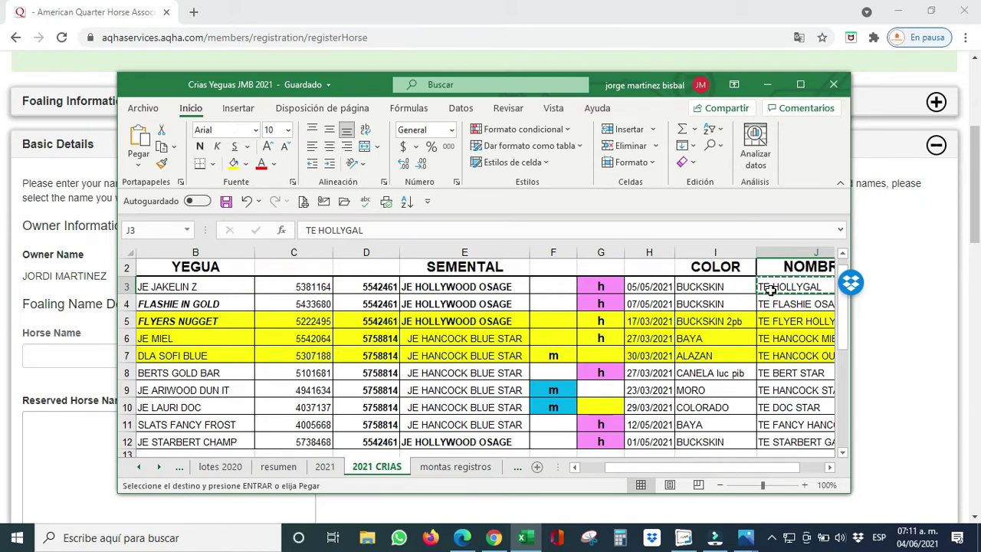
click(76, 363)
click(75, 364)
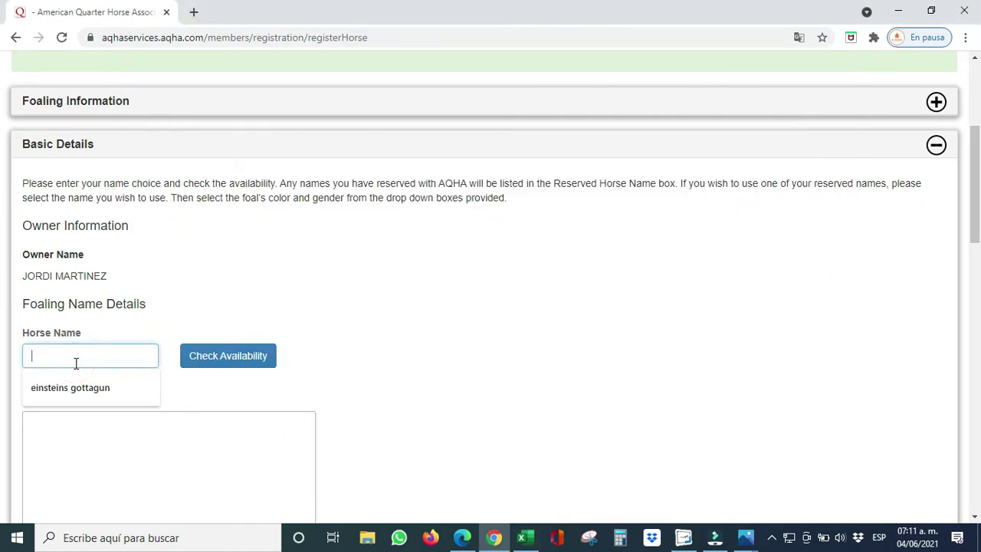
key(ctrl+v)
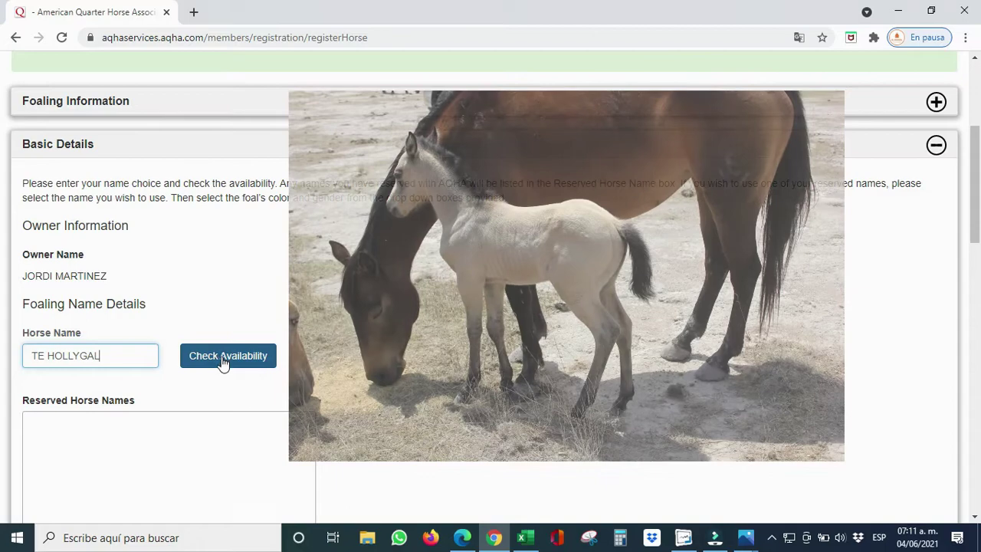
click(222, 357)
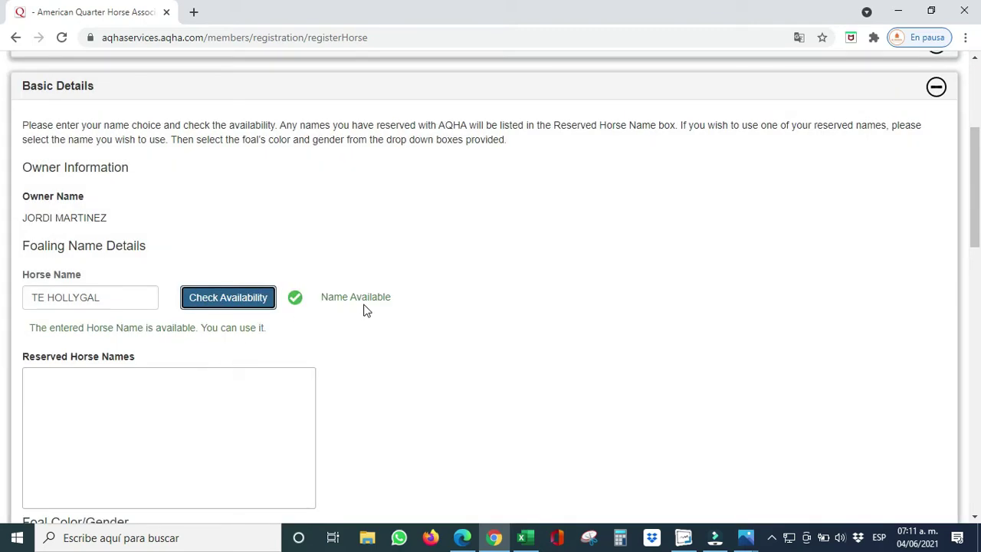
Step: Set the foal's color to Buckskin and its gender to MARE in Basic Details
scroll(469, 311, down, 3)
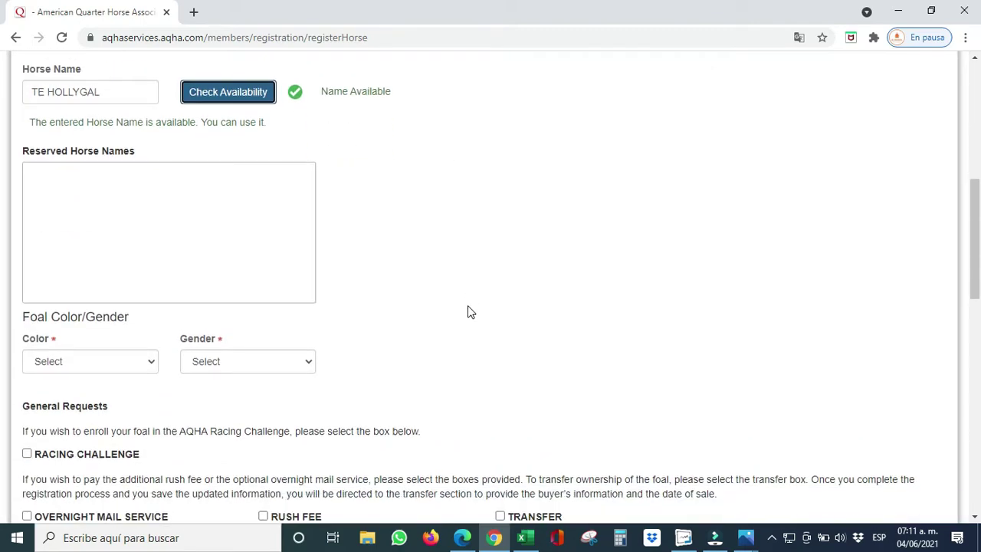
click(151, 363)
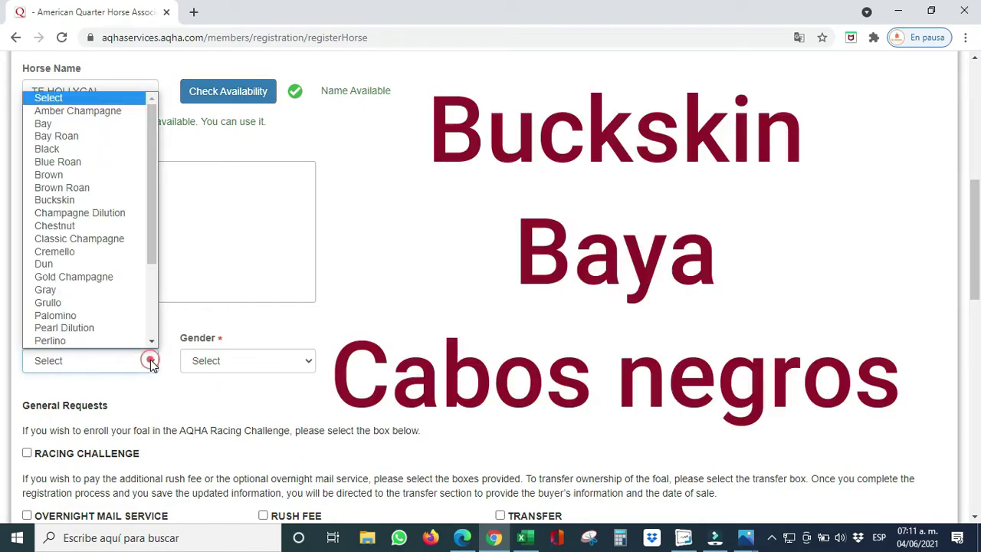
click(92, 201)
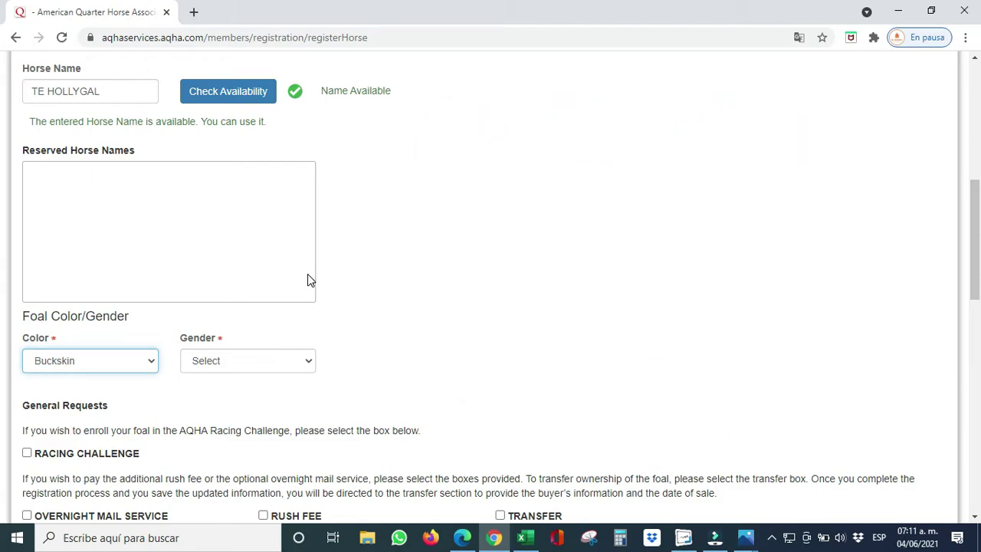
click(308, 363)
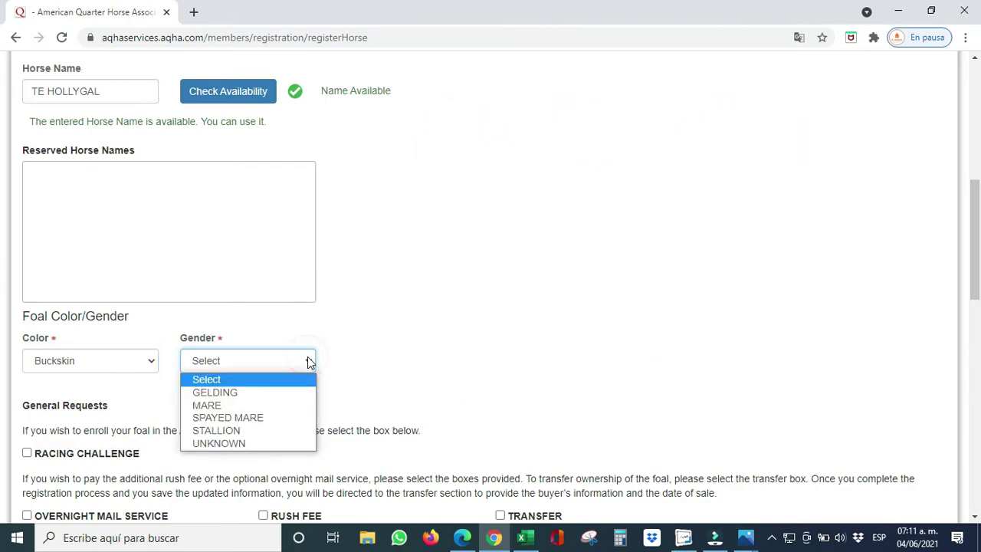
click(291, 406)
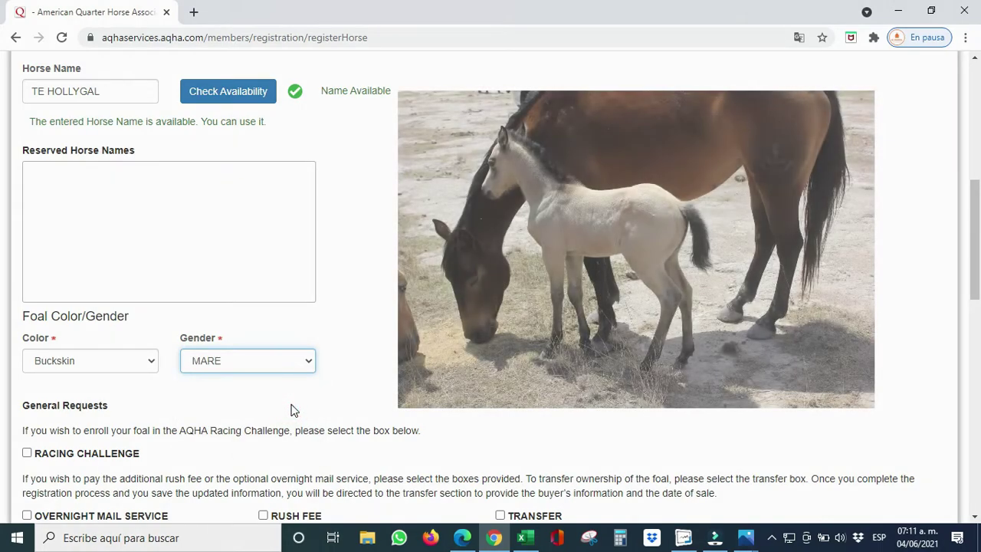
Step: Save the Basic Details section and collapse it
scroll(491, 307, down, 2)
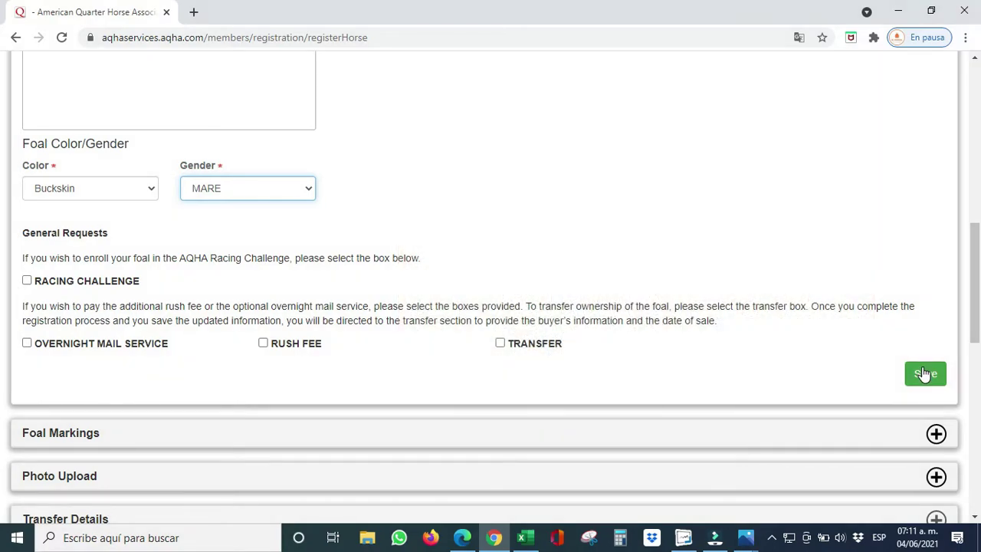
click(923, 373)
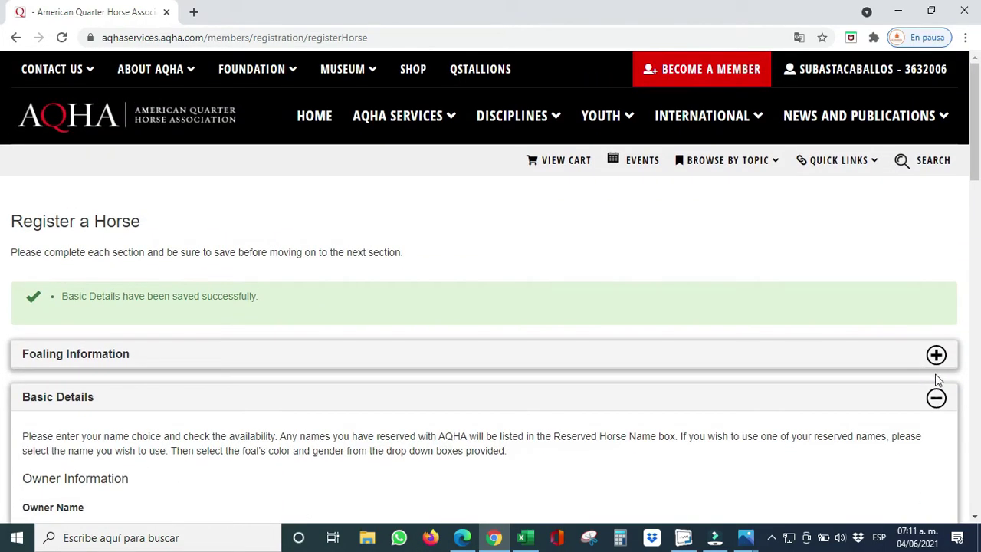
click(936, 398)
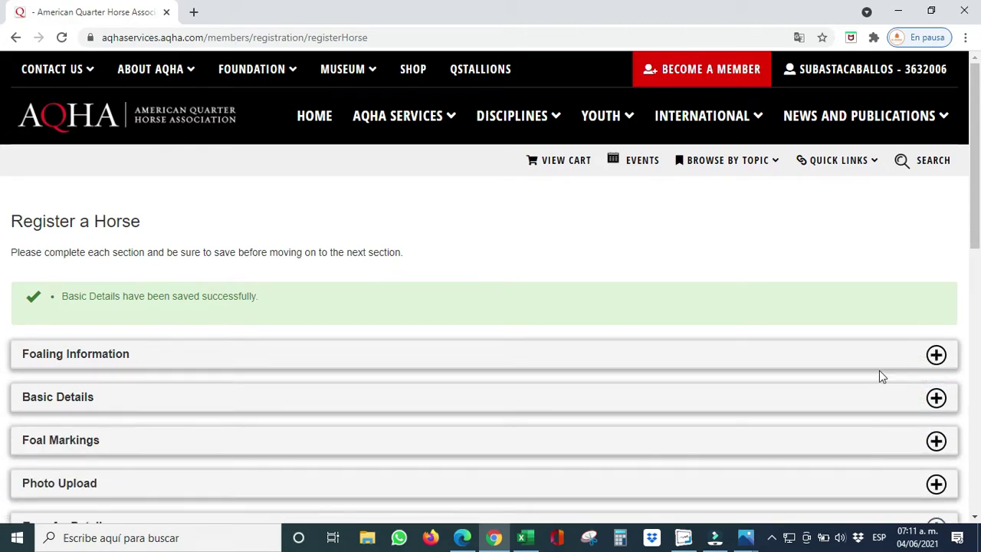
Step: Expand the Foal Markings section and mark the foal as having No Markings
scroll(881, 376, down, 1)
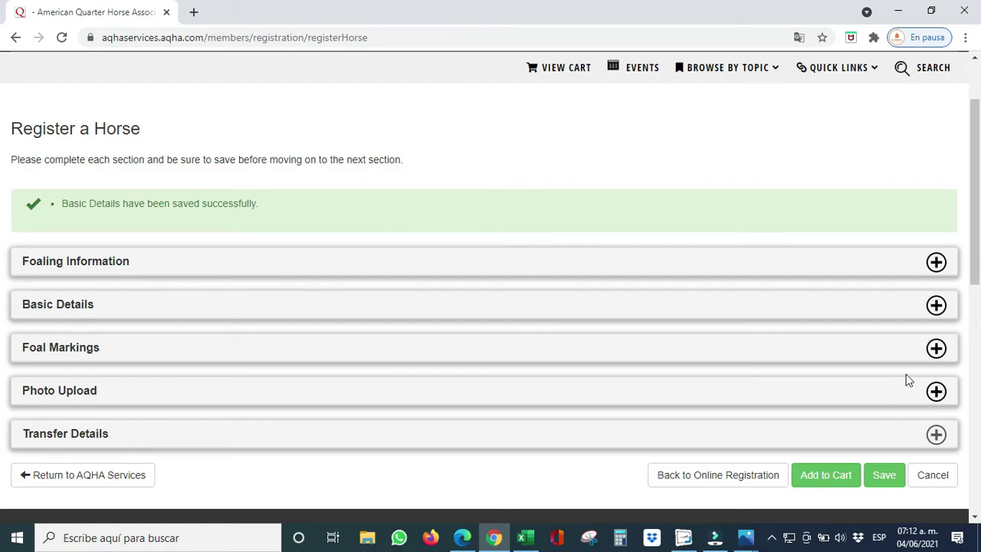
click(936, 349)
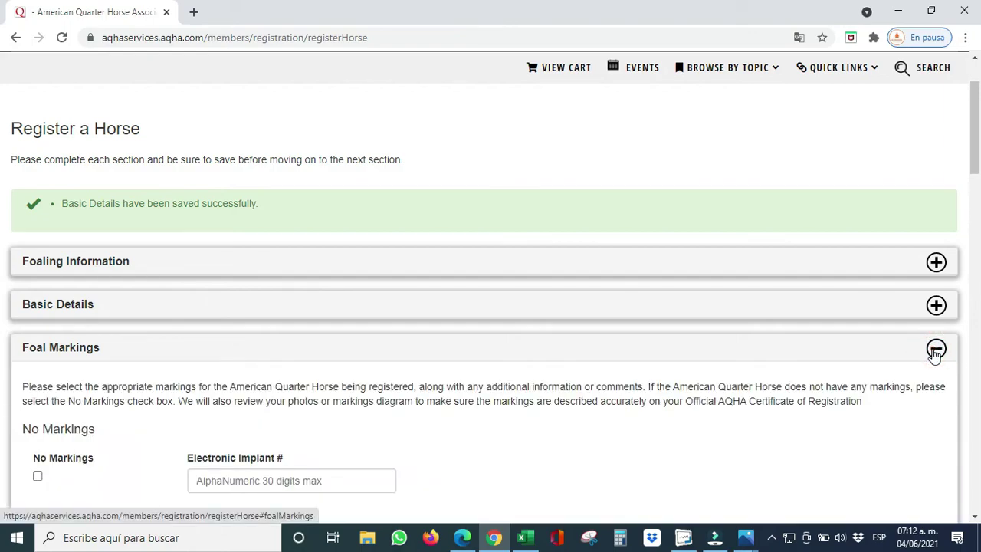
scroll(936, 353, down, 2)
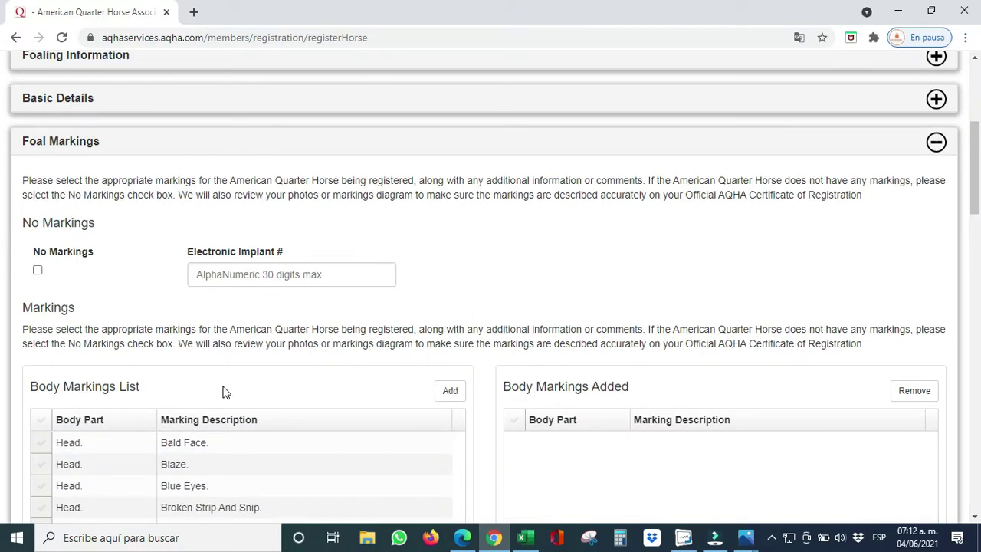
click(38, 273)
Step: Set both the color of mane and the color of tail to Black under Other Markings
scroll(262, 330, down, 6)
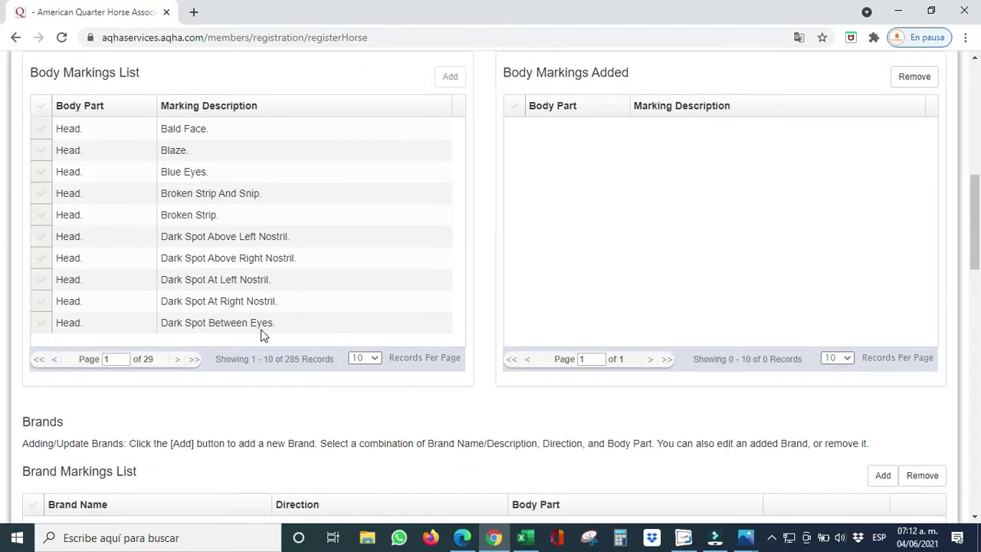
scroll(261, 333, down, 6)
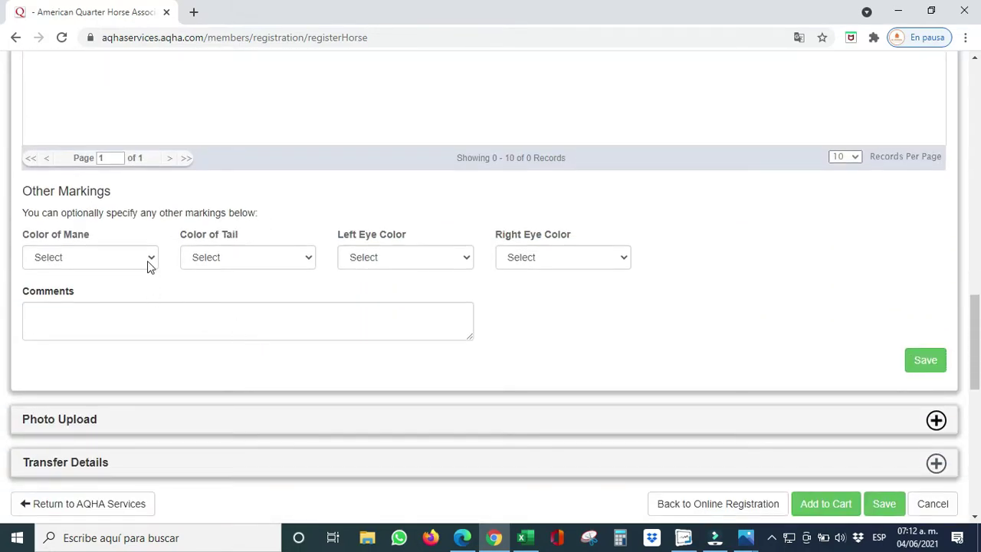
click(151, 259)
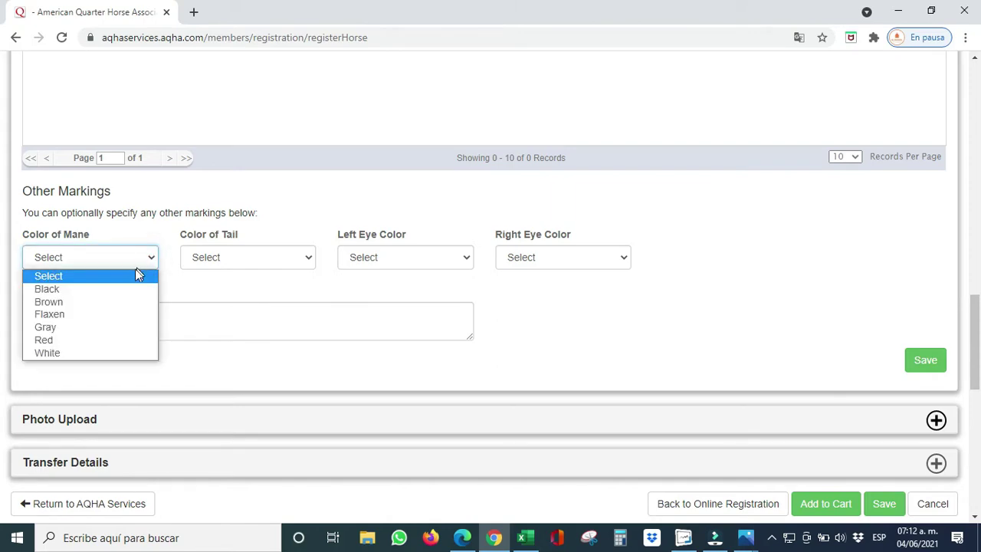
click(125, 286)
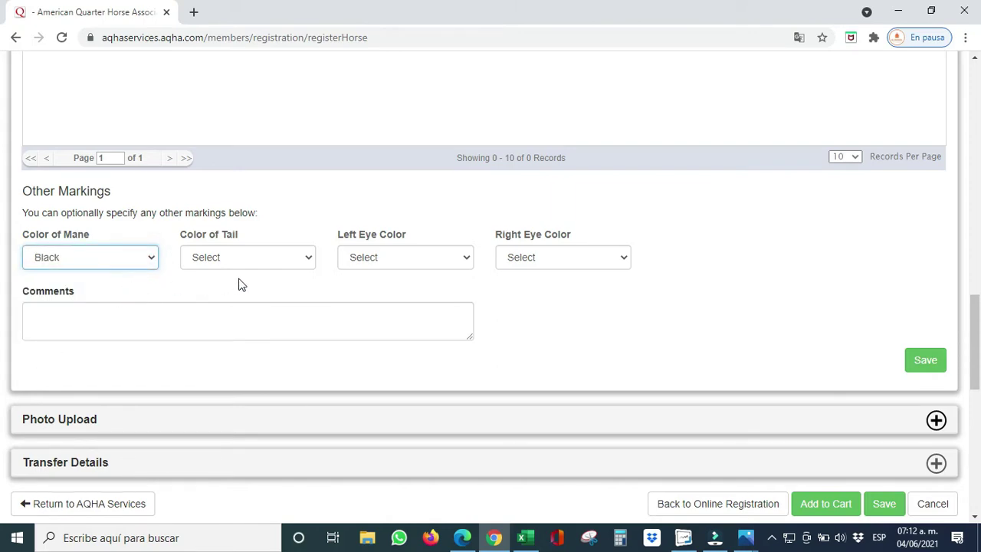
click(306, 259)
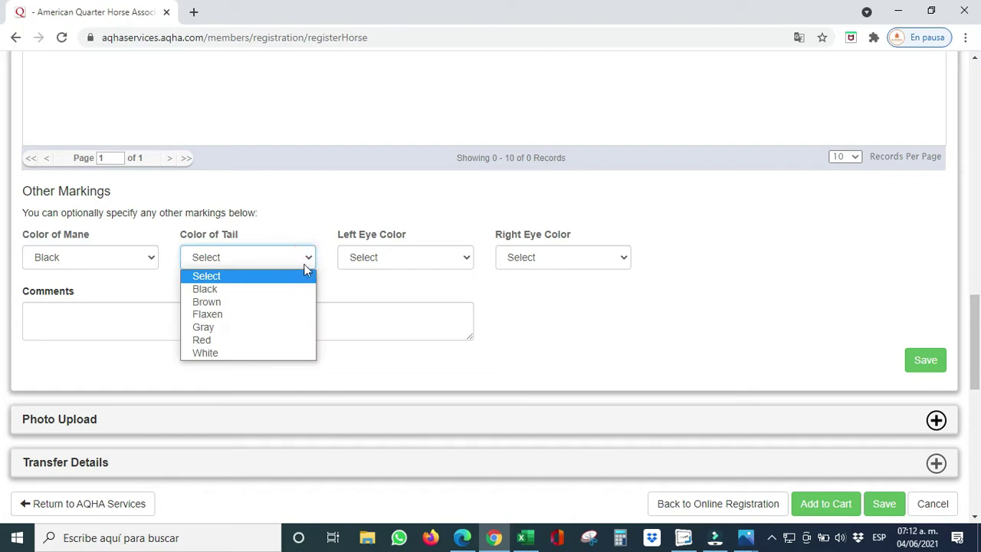
click(296, 288)
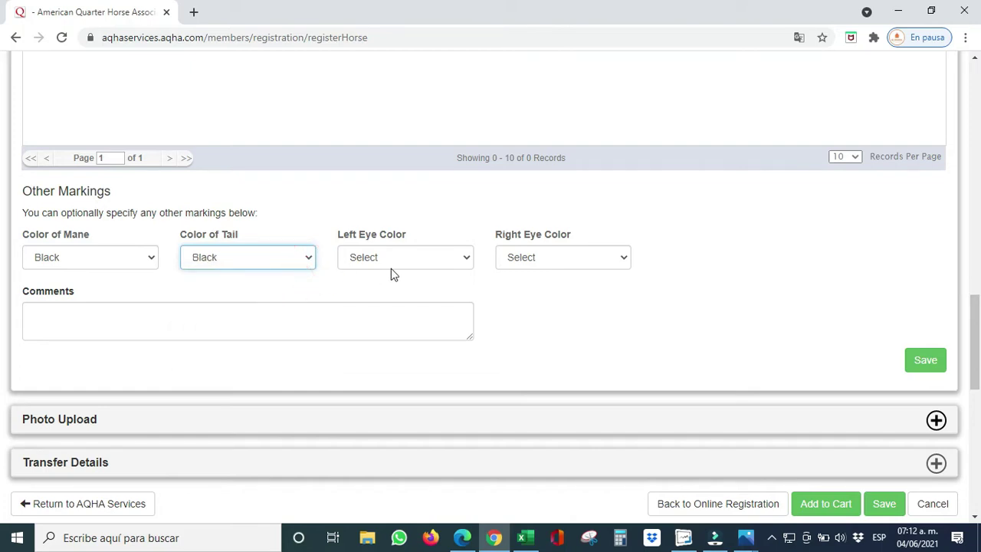
Step: Set both the left and right eye color to Brown under Other Markings
click(468, 260)
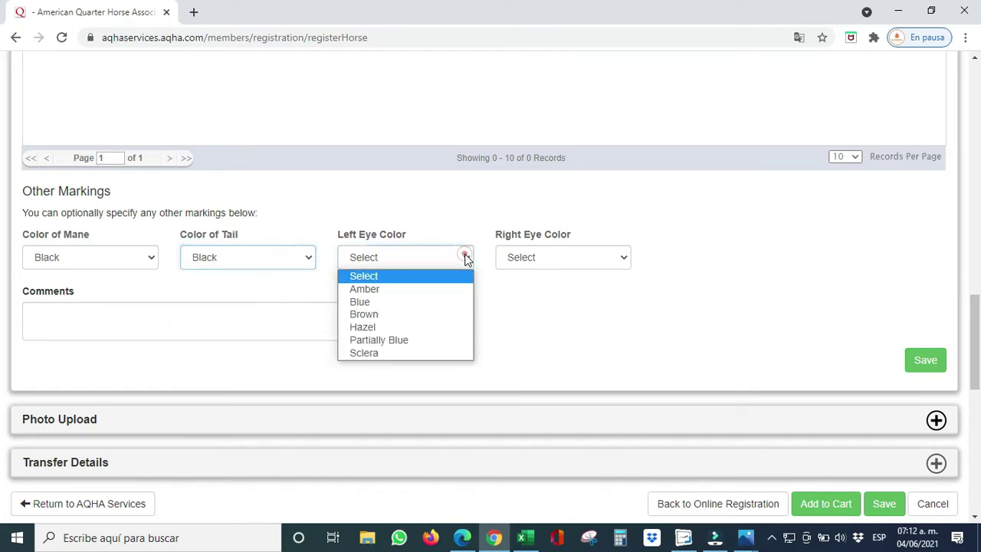
click(442, 315)
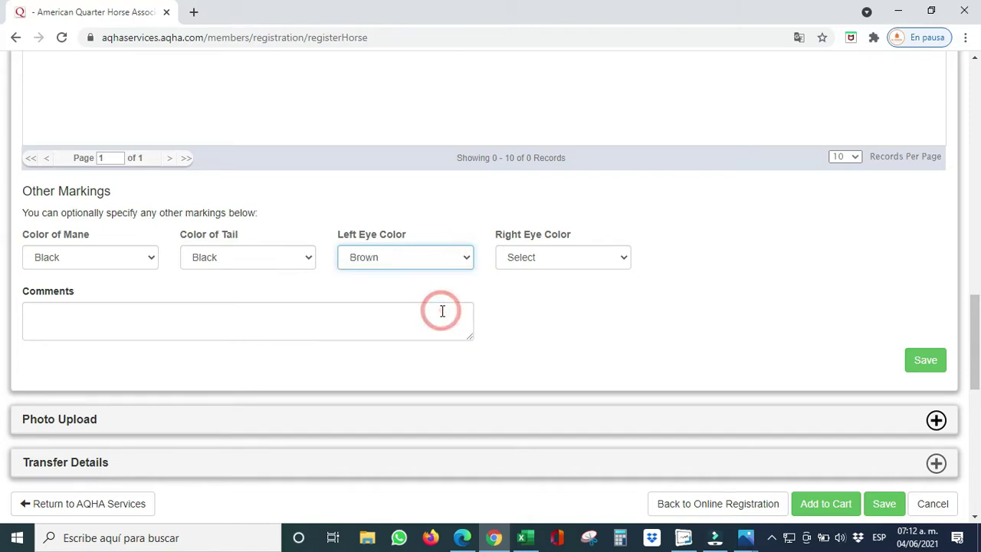
click(625, 261)
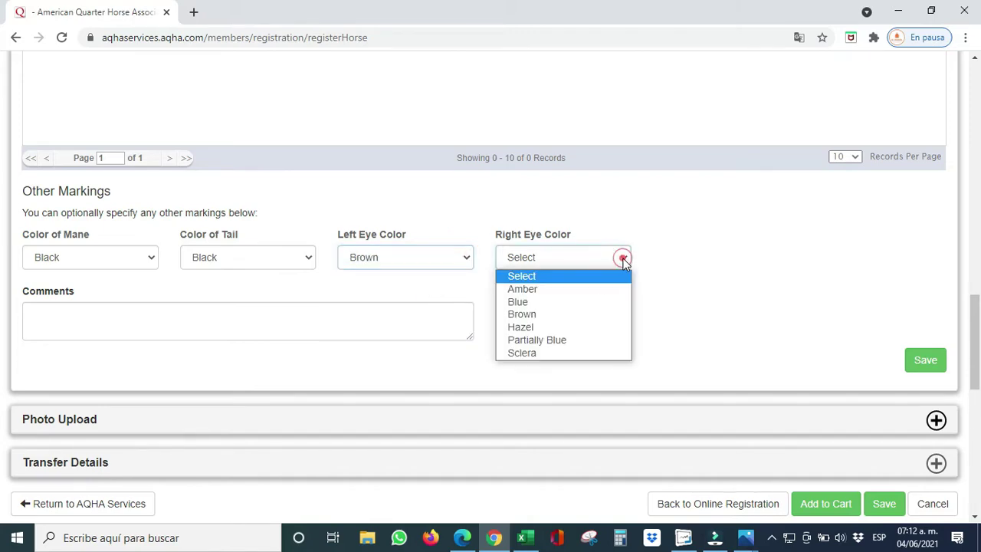
click(604, 314)
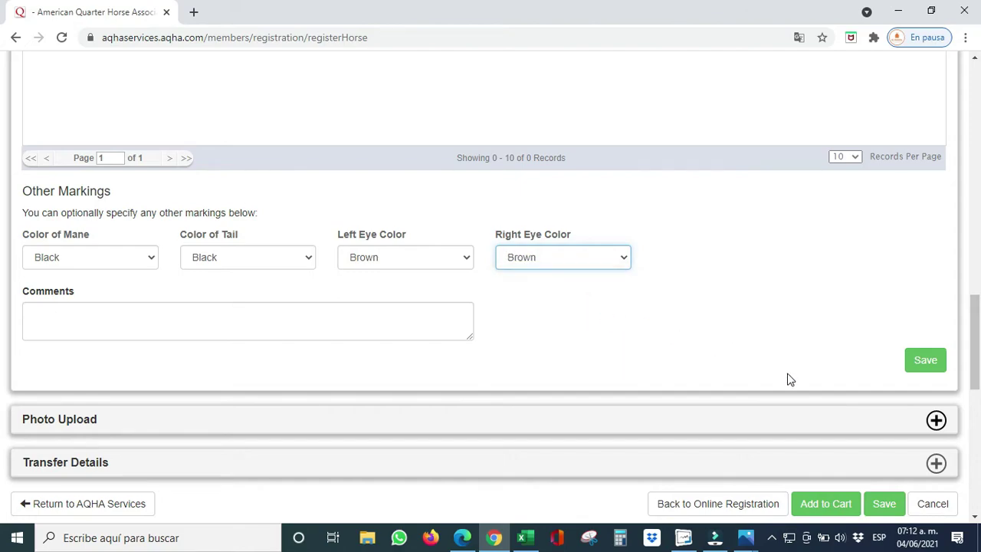
Step: Save the Foal Markings section and collapse it
click(926, 366)
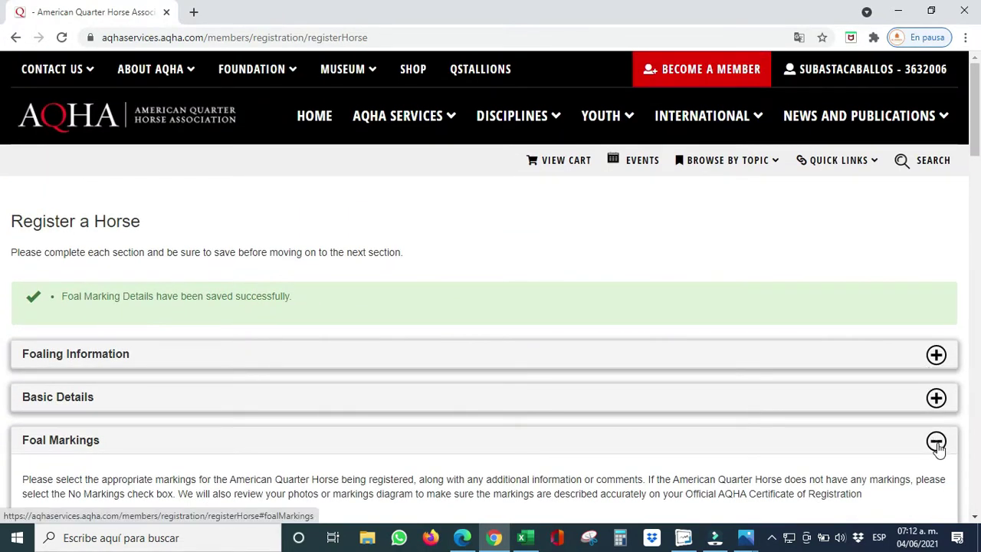
click(936, 443)
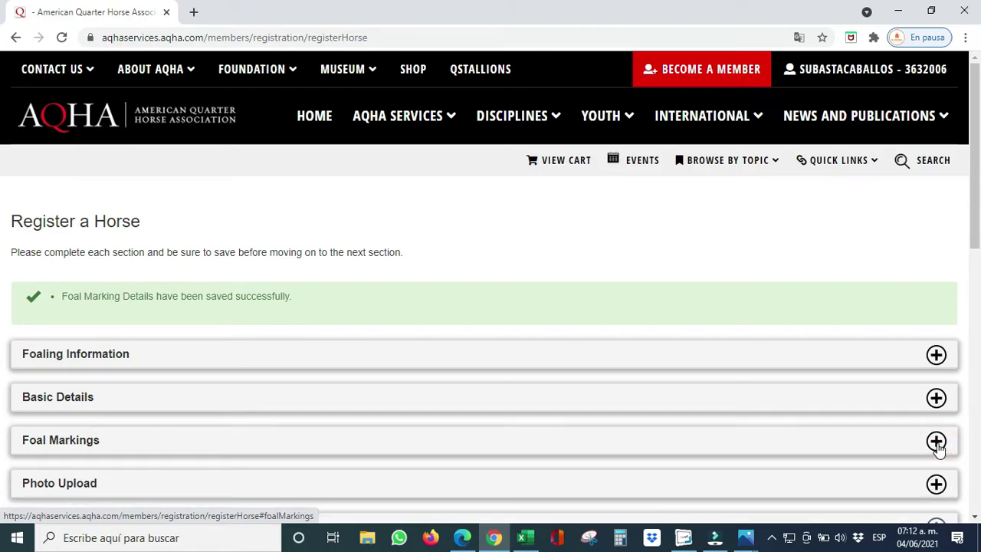
Step: Expand the Photo Upload section and upload the image "frente" as the foal's Front photo
scroll(938, 449, down, 3)
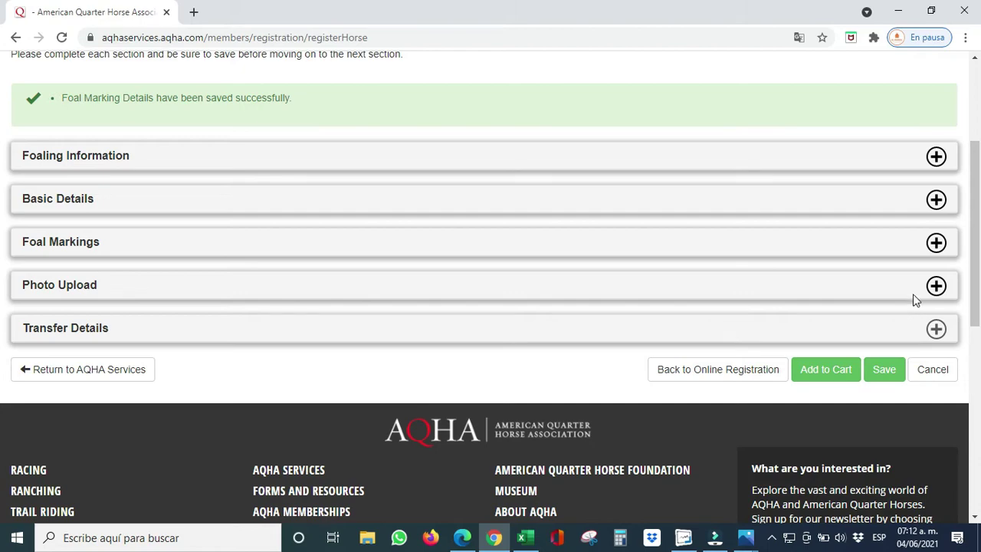
click(935, 287)
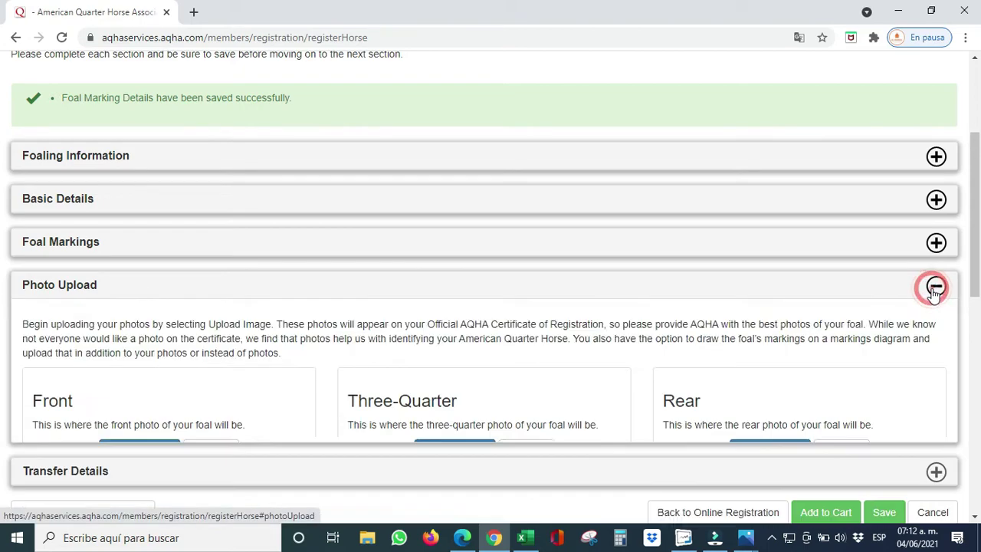
scroll(932, 292, down, 3)
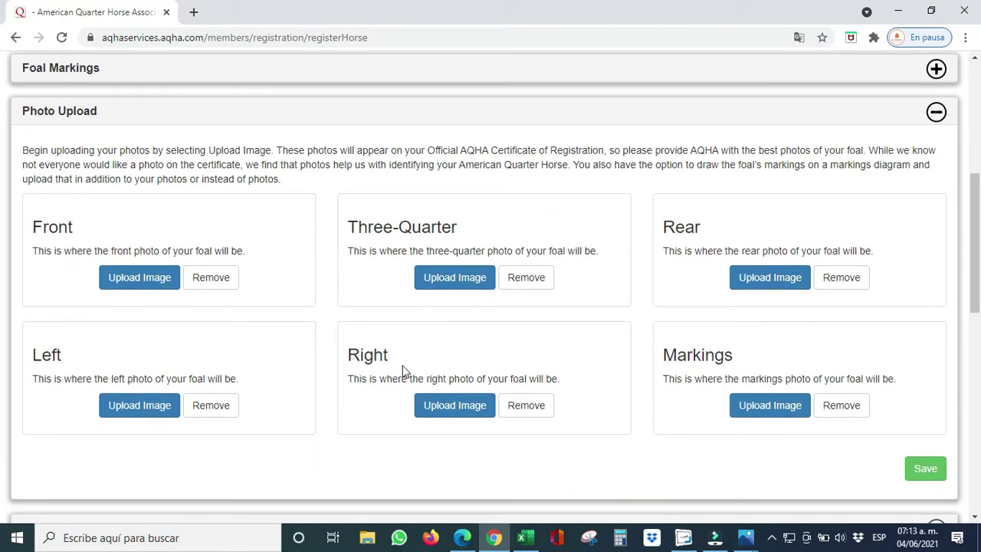
click(455, 405)
click(172, 123)
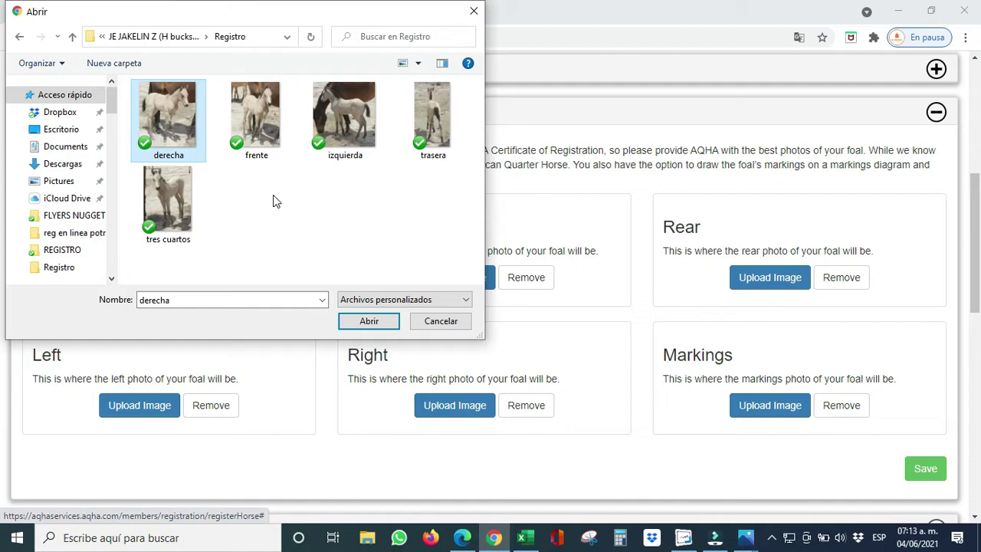
click(257, 128)
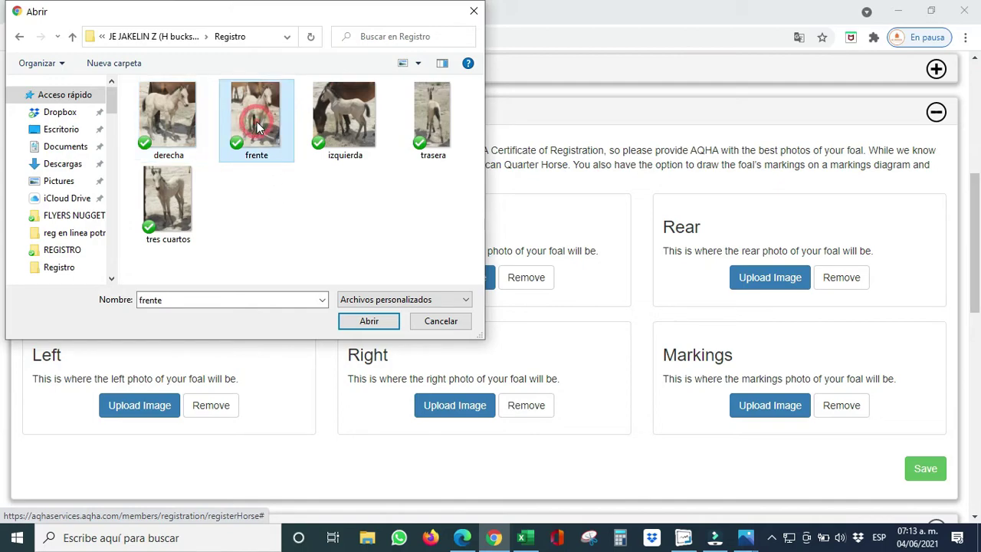
click(371, 322)
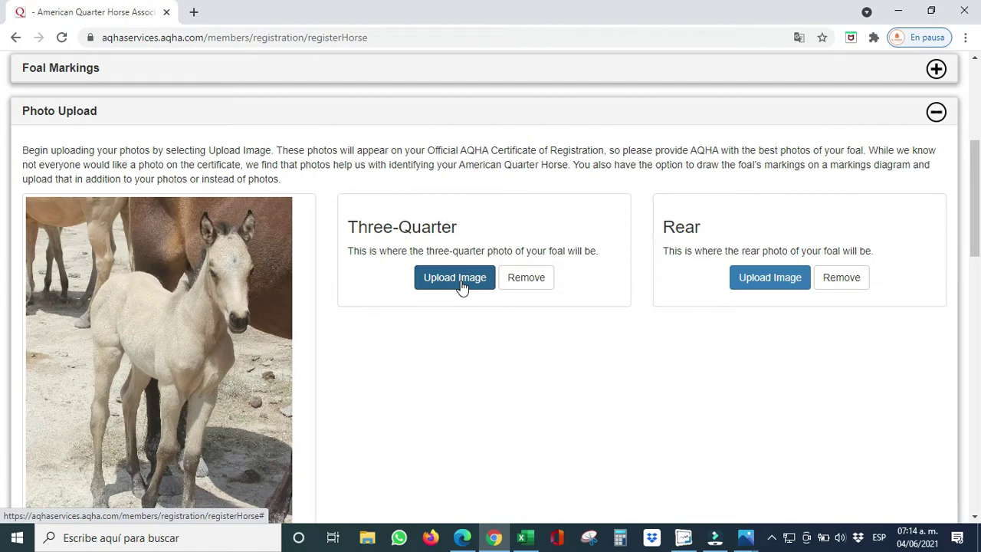
Step: Upload the image "tres cuartos" as the Three-Quarter photo and "trasera" as the Rear photo
click(462, 286)
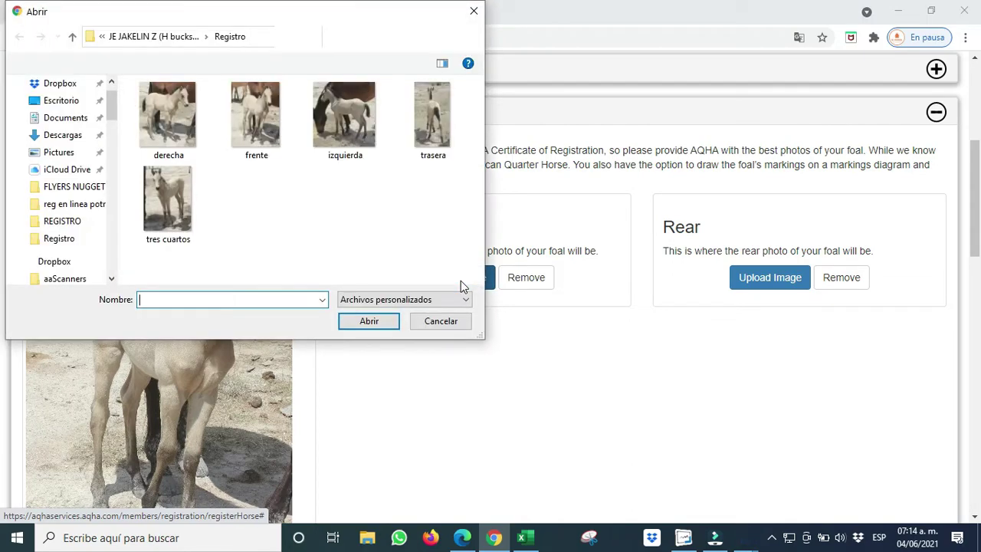
click(183, 227)
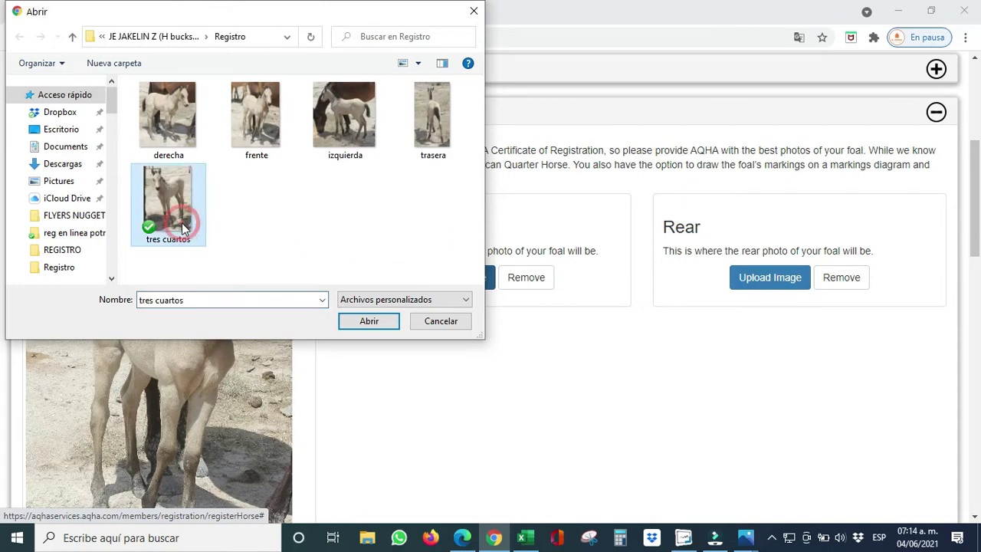
click(381, 322)
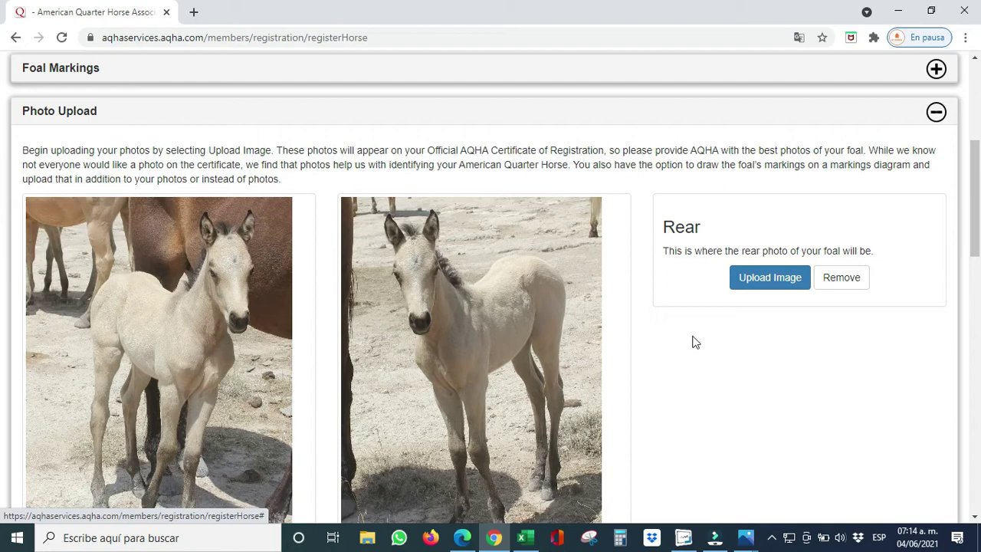
click(766, 286)
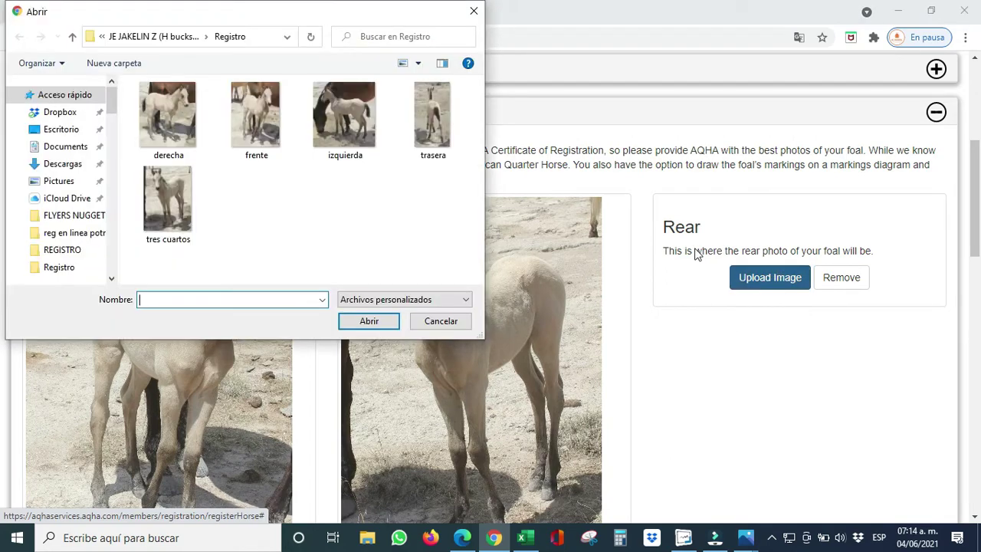
click(440, 139)
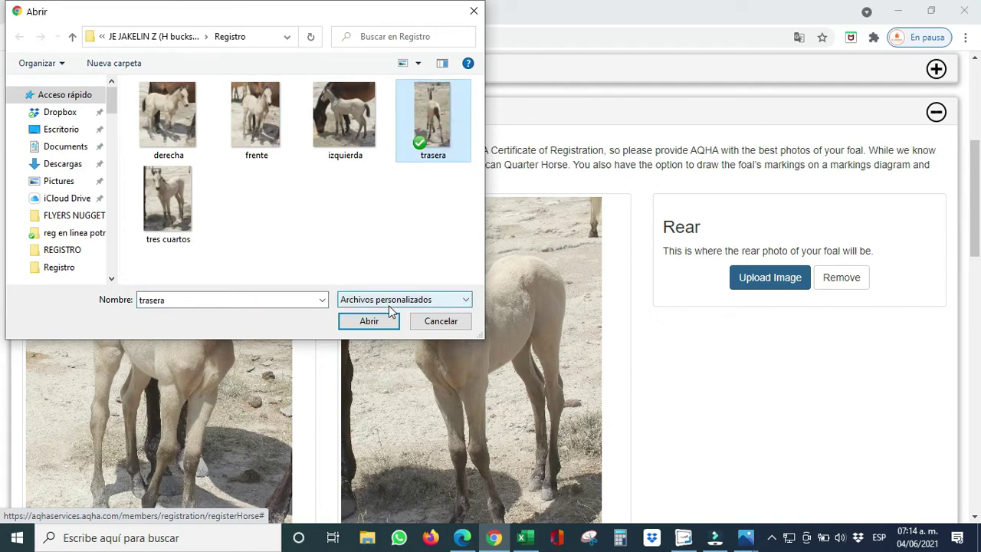
click(381, 324)
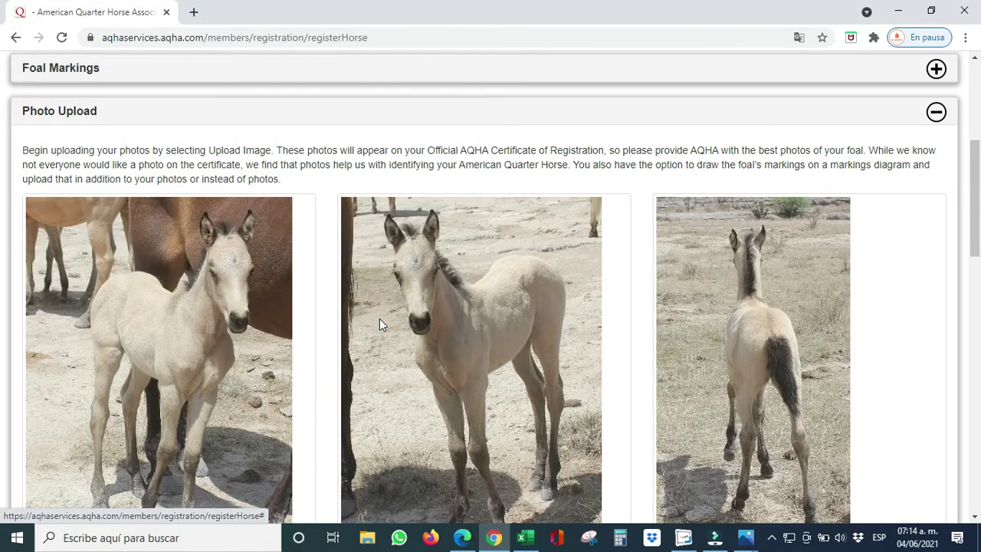
Step: Upload the image "izquierda" as the foal's Left photo and "derecha" as the Right photo
scroll(380, 318, down, 2)
scroll(380, 318, down, 5)
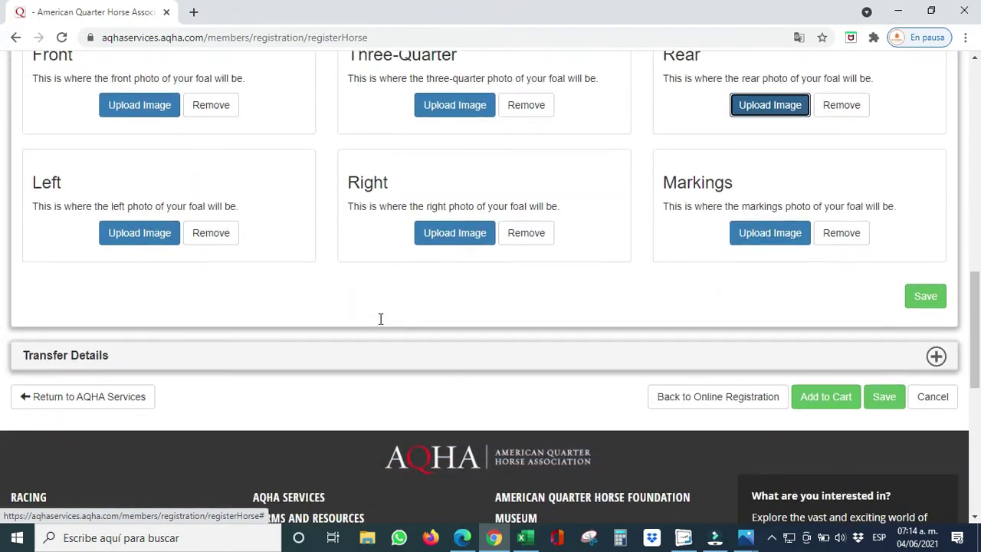
click(163, 229)
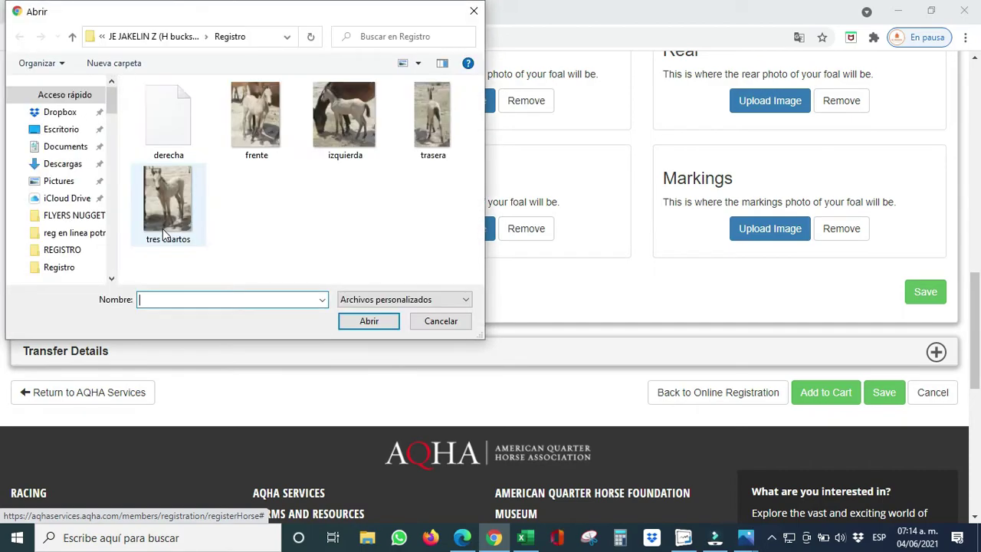
click(342, 99)
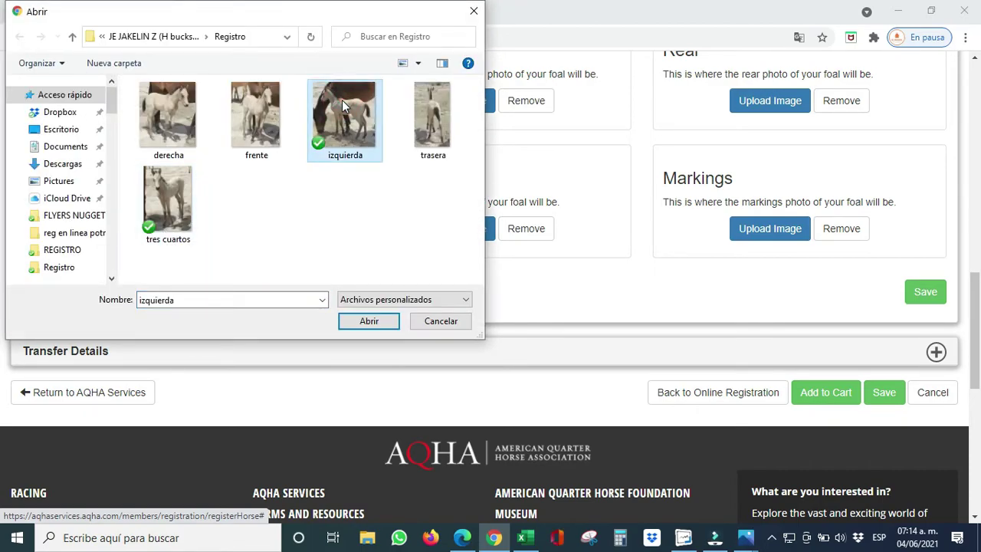
click(365, 322)
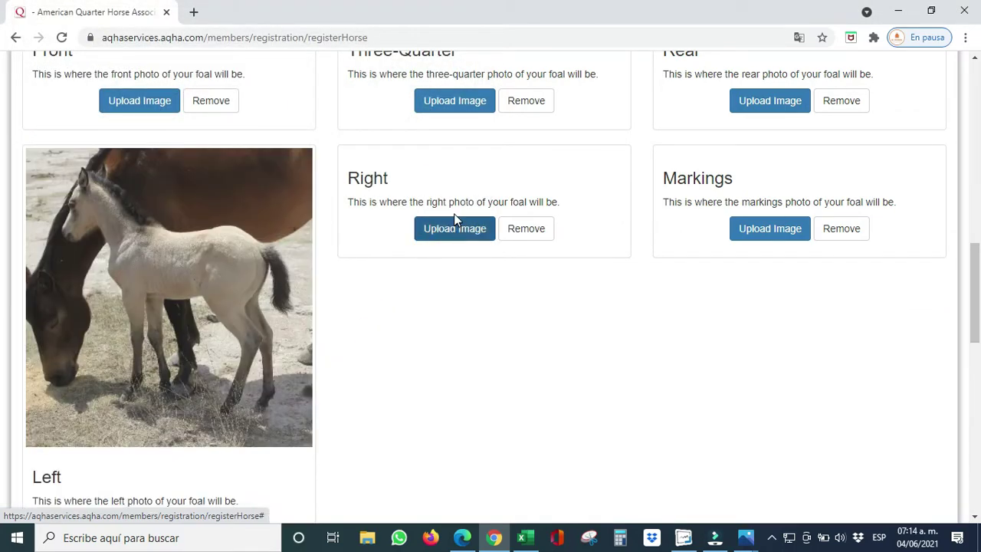
click(453, 228)
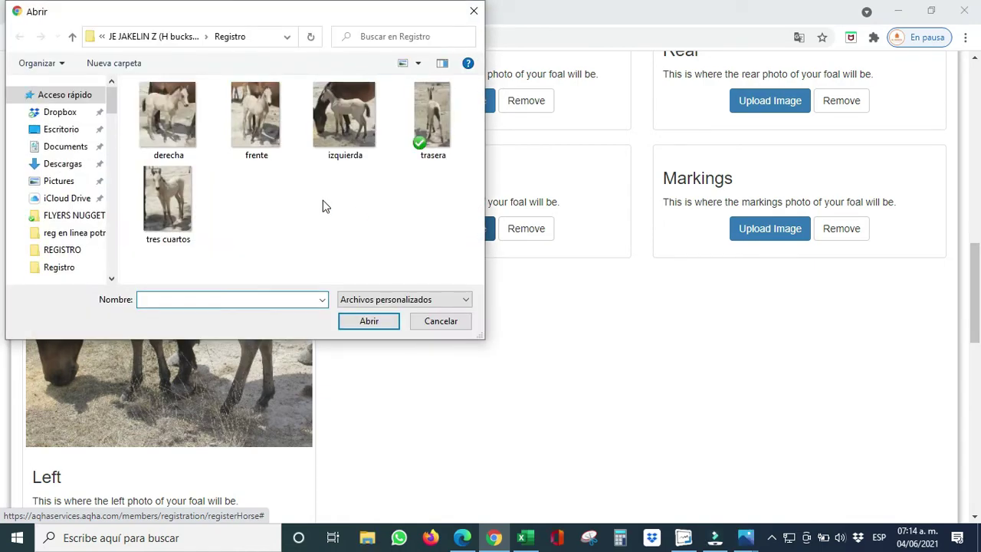
click(176, 135)
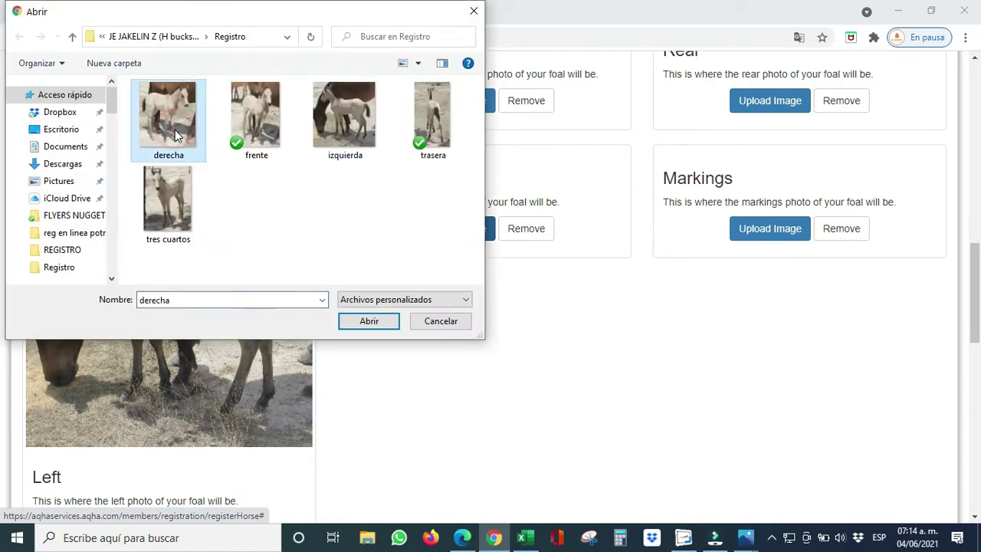
click(374, 326)
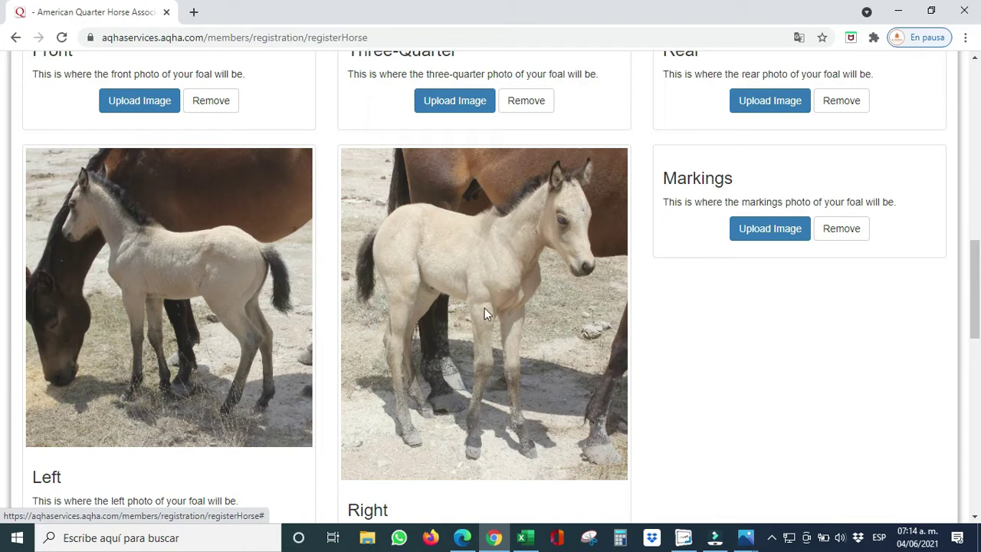
Step: Save the uploaded foal photos and collapse the Photo Upload section
scroll(666, 299, down, 1)
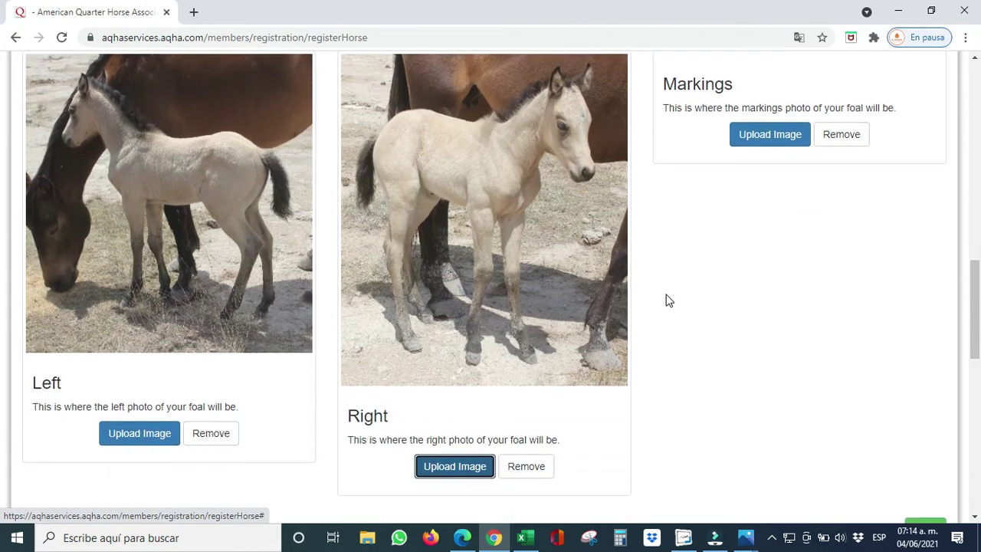
scroll(666, 300, down, 1)
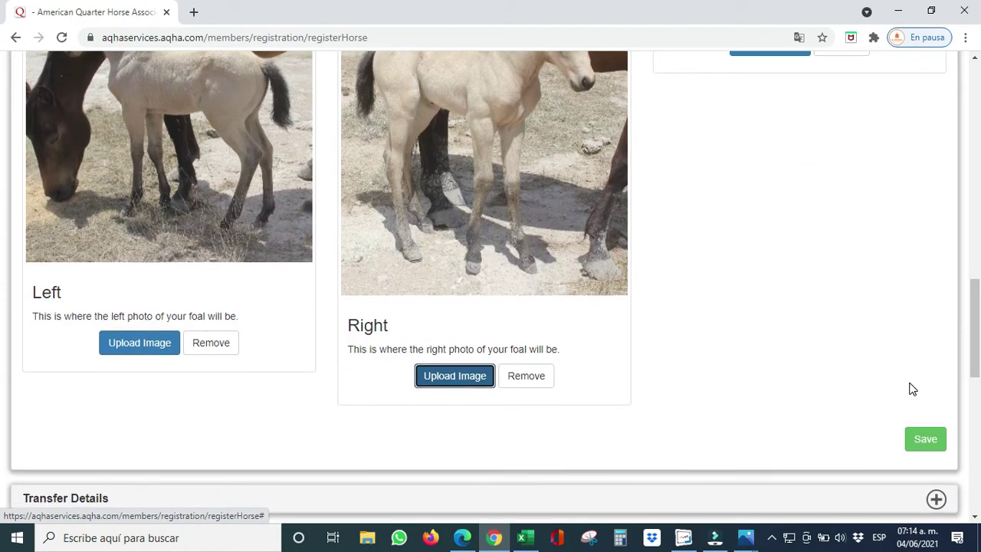
click(921, 438)
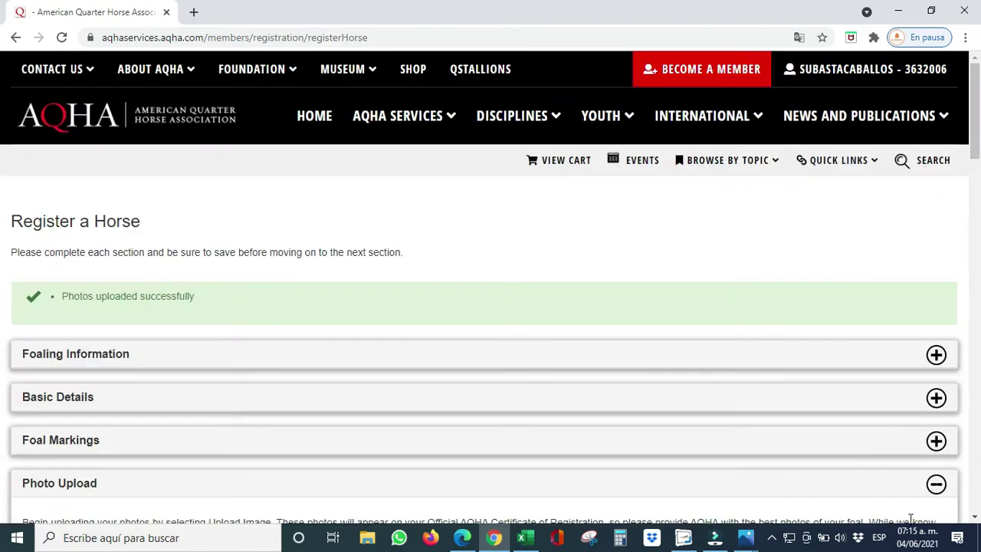
click(936, 486)
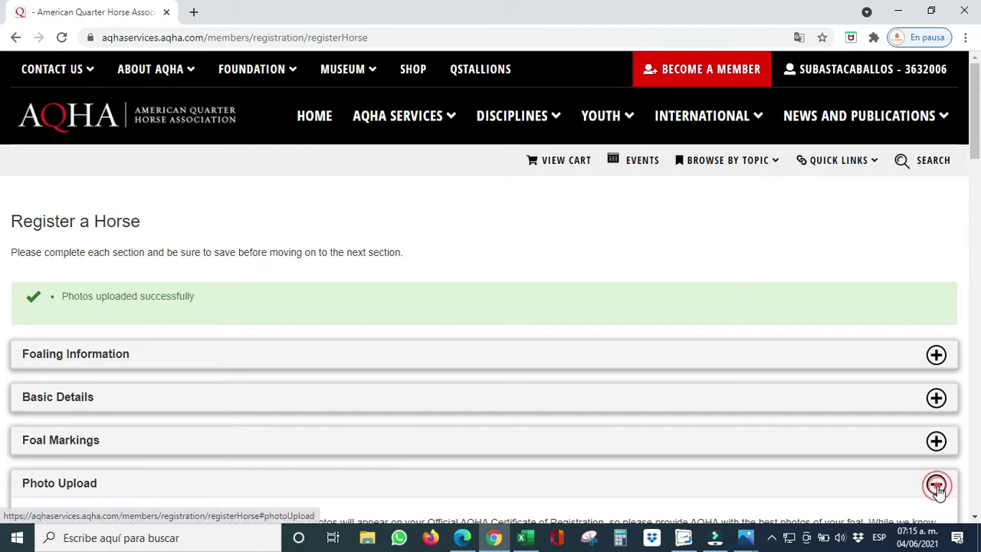
Step: Save the entire horse registration form without adding it to the cart
scroll(807, 460, down, 2)
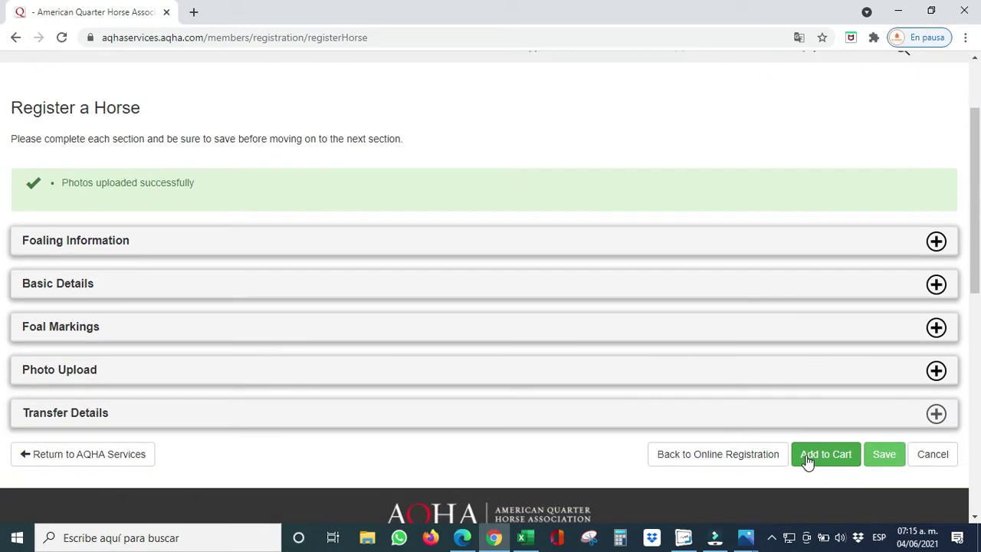
scroll(807, 460, down, 1)
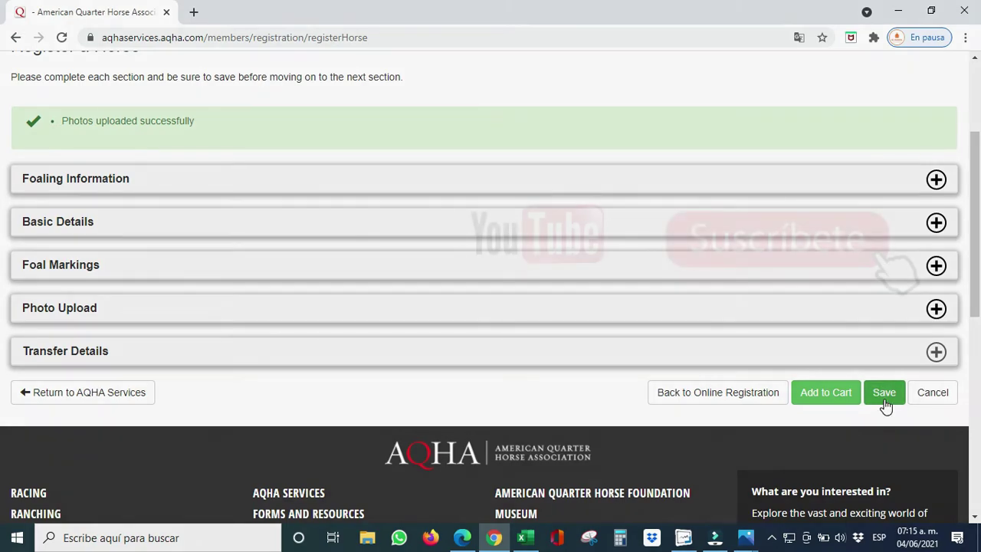
click(887, 396)
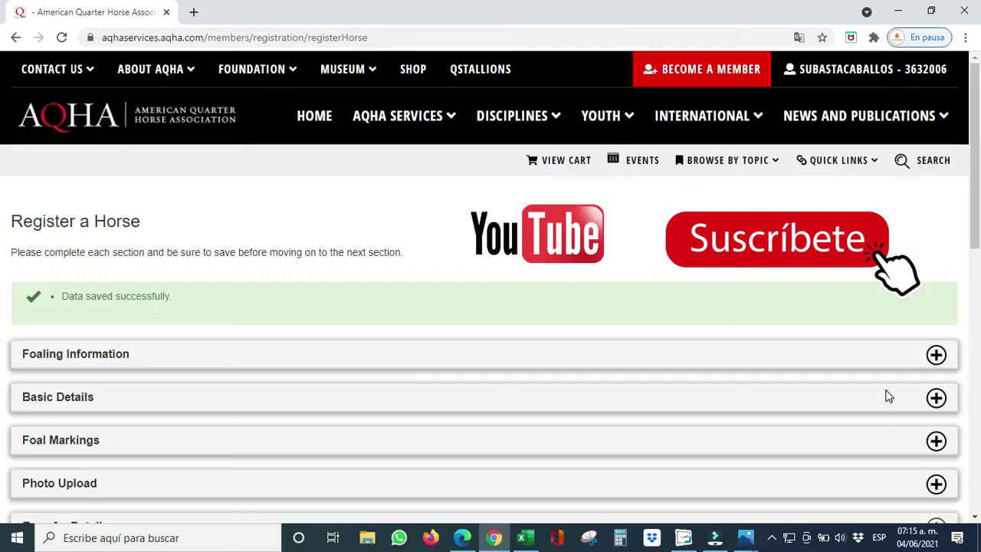
triple_click(885, 390)
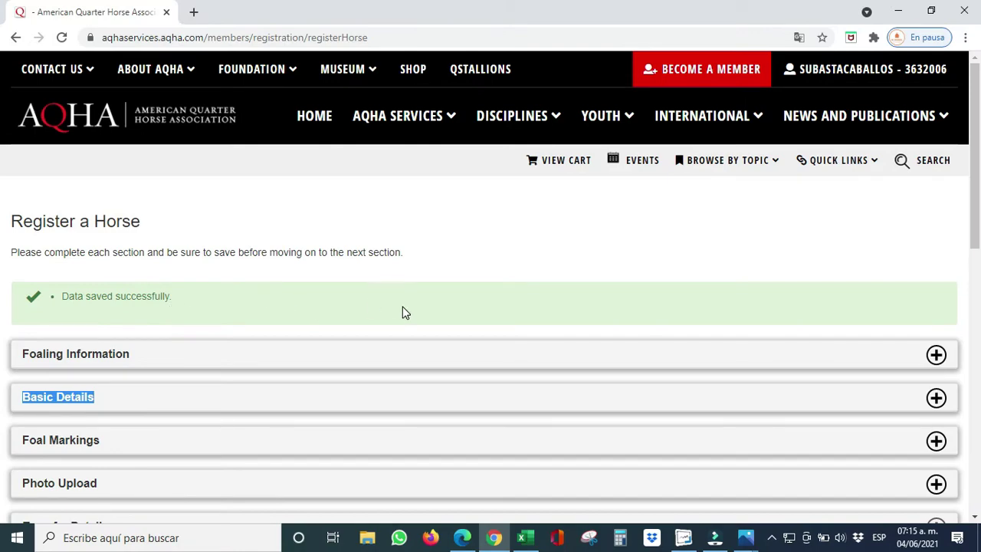
Step: Return to AQHA Services and open the Registration page under Ownership to show the Registration History list
scroll(403, 310, down, 4)
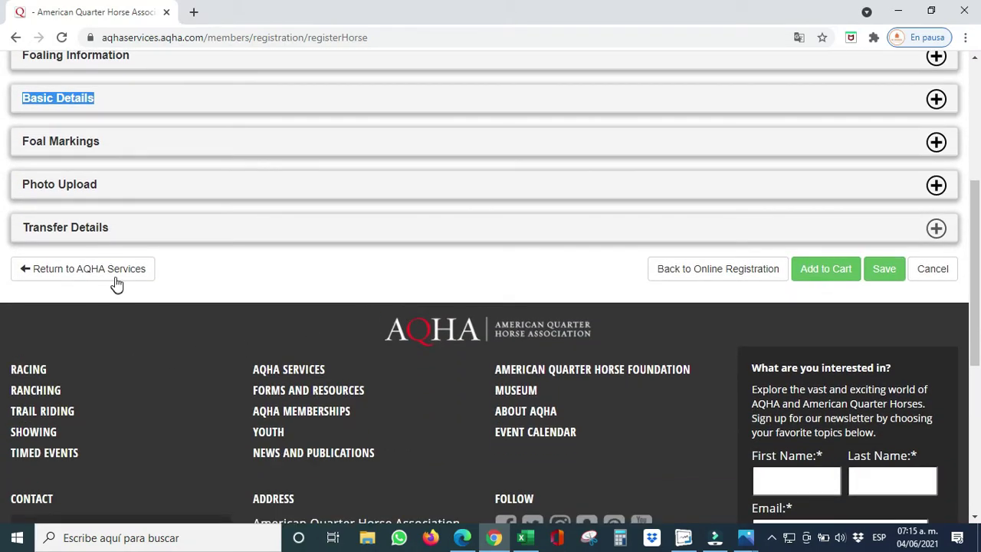
click(117, 281)
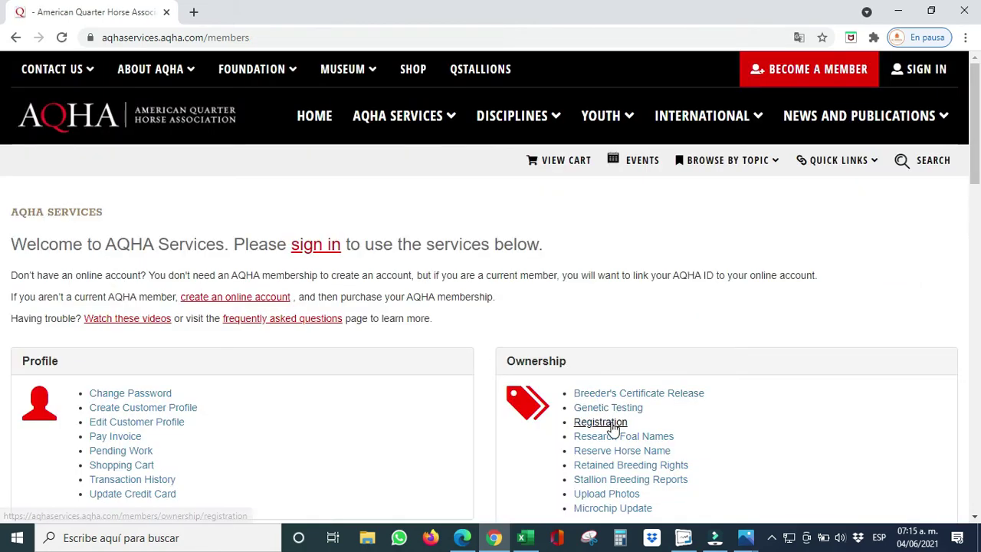
click(613, 426)
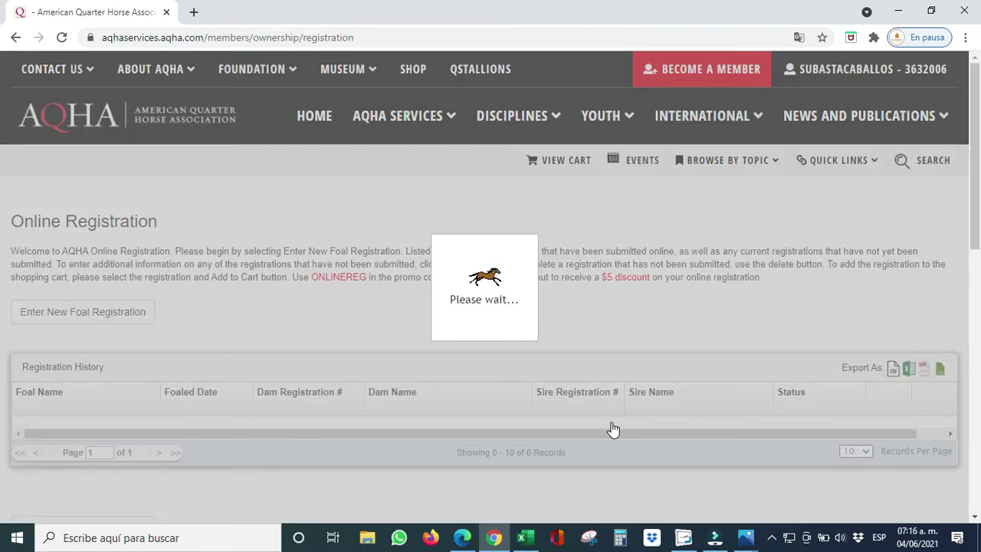
scroll(613, 429, down, 1)
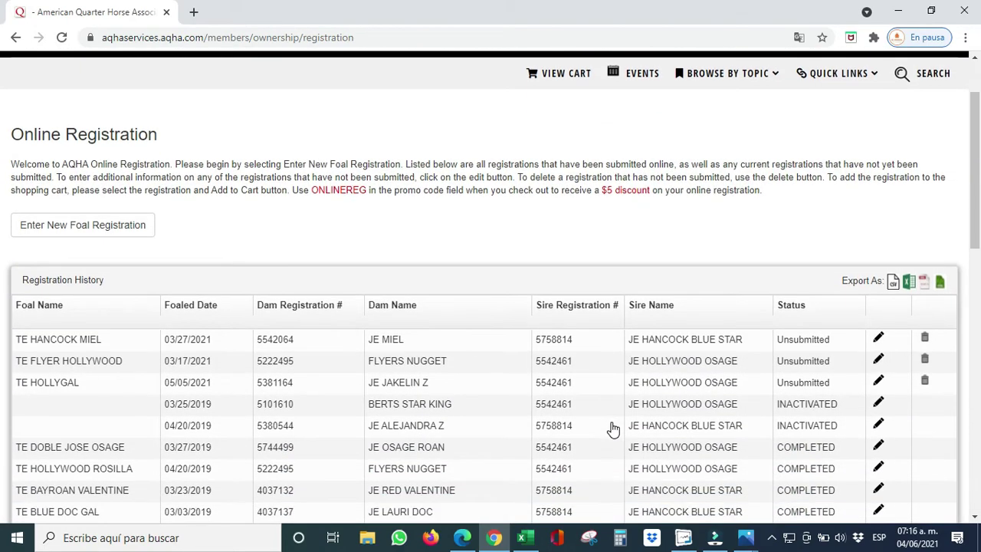